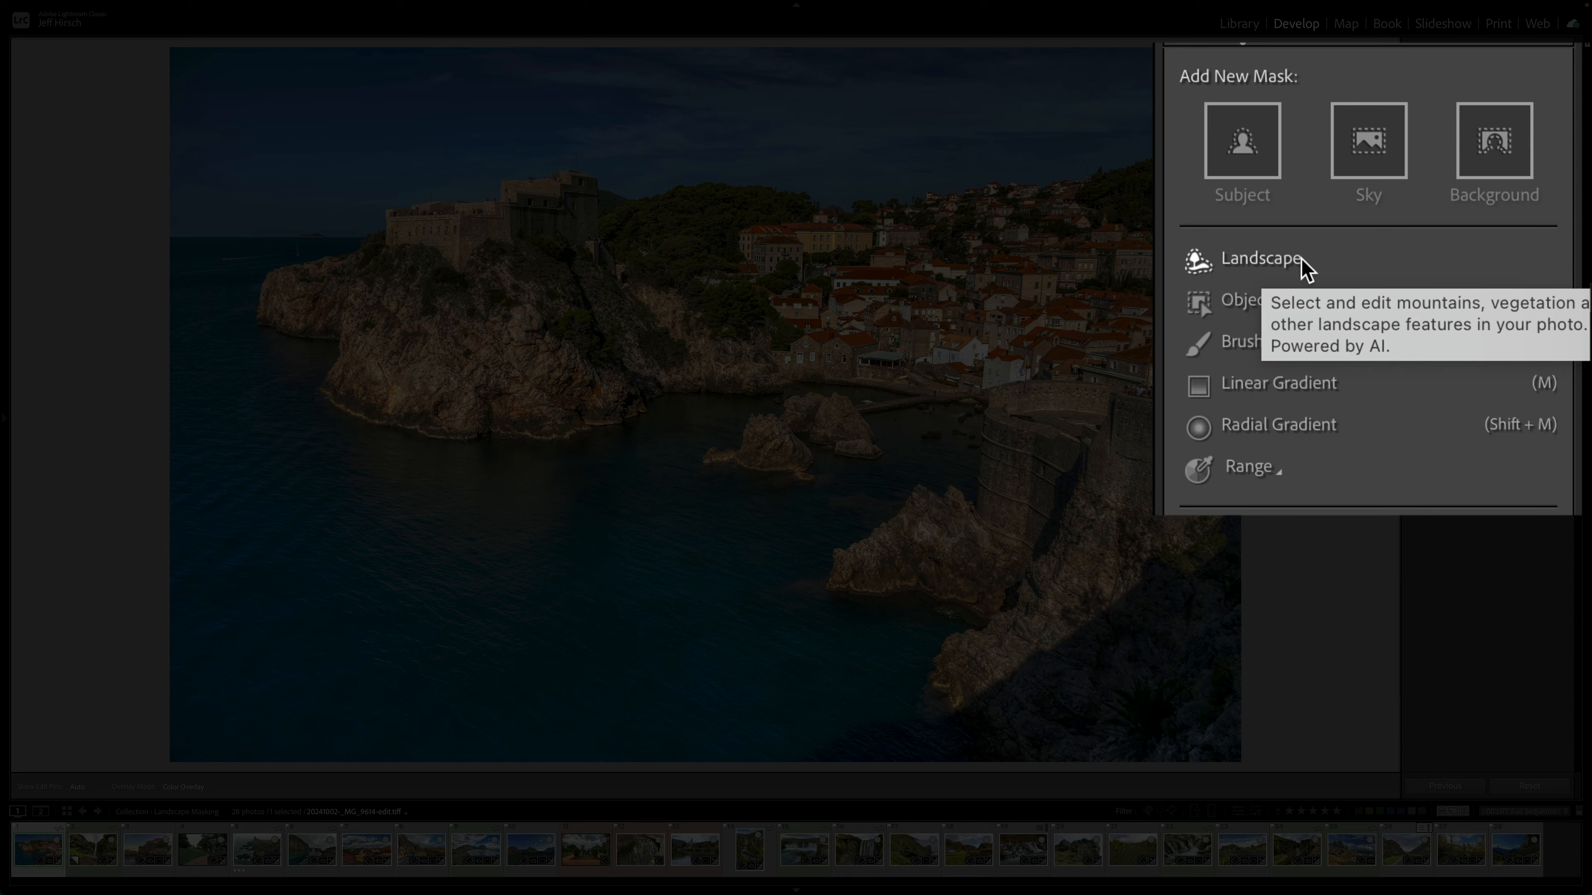
Step: Preview the Water selection of a Landscape mask on the coastal town photo, and discard the mask
{"action": "left_click", "coordinate": [1260, 258]}
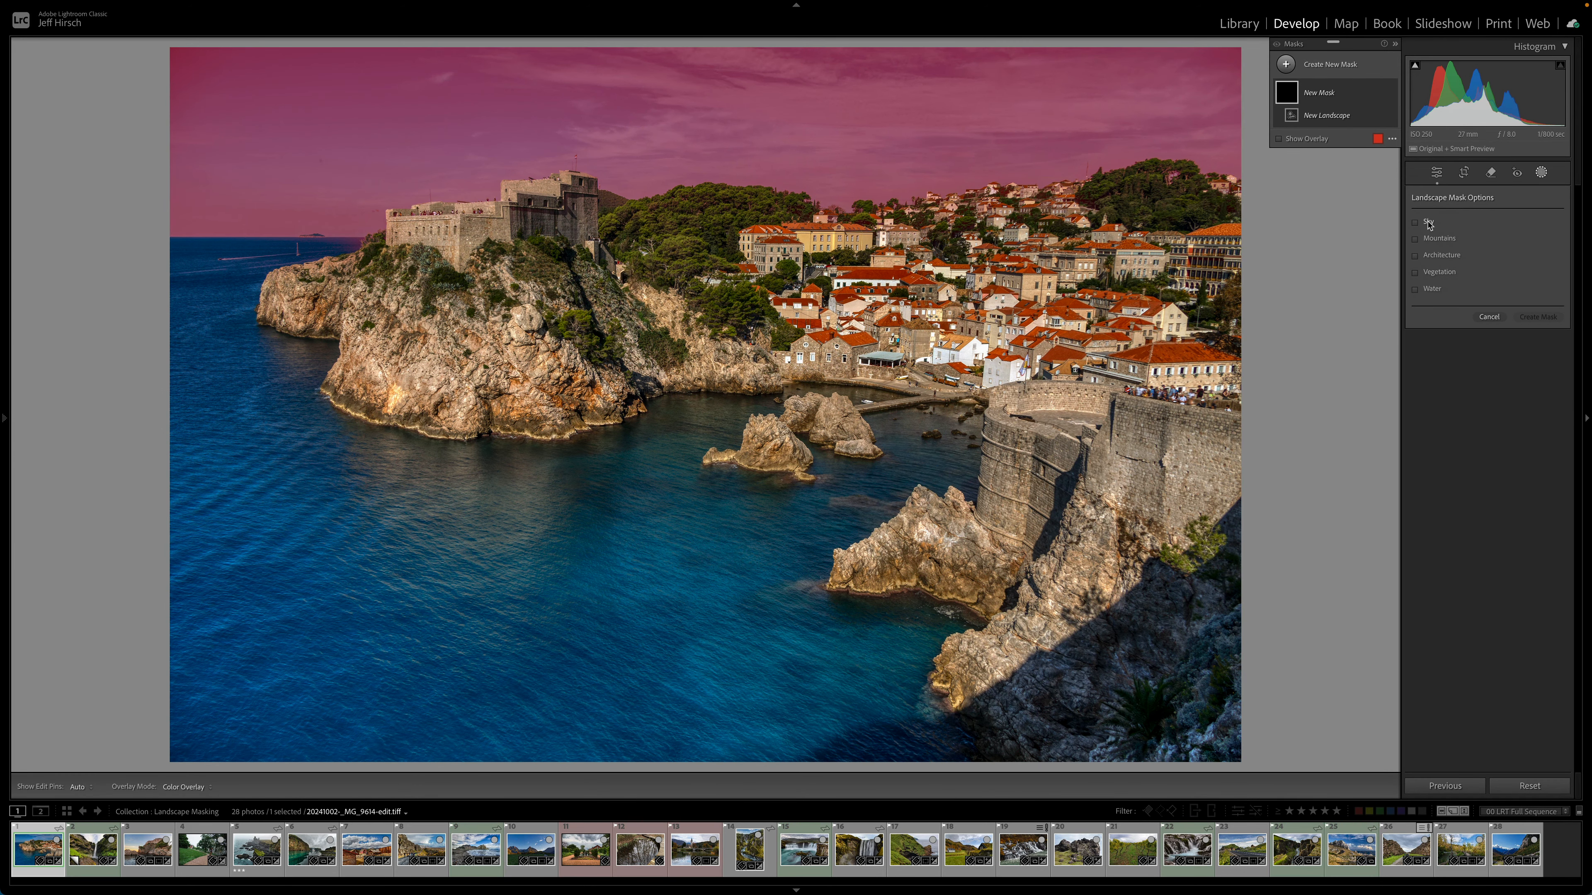
{"action": "left_click", "coordinate": [1415, 288]}
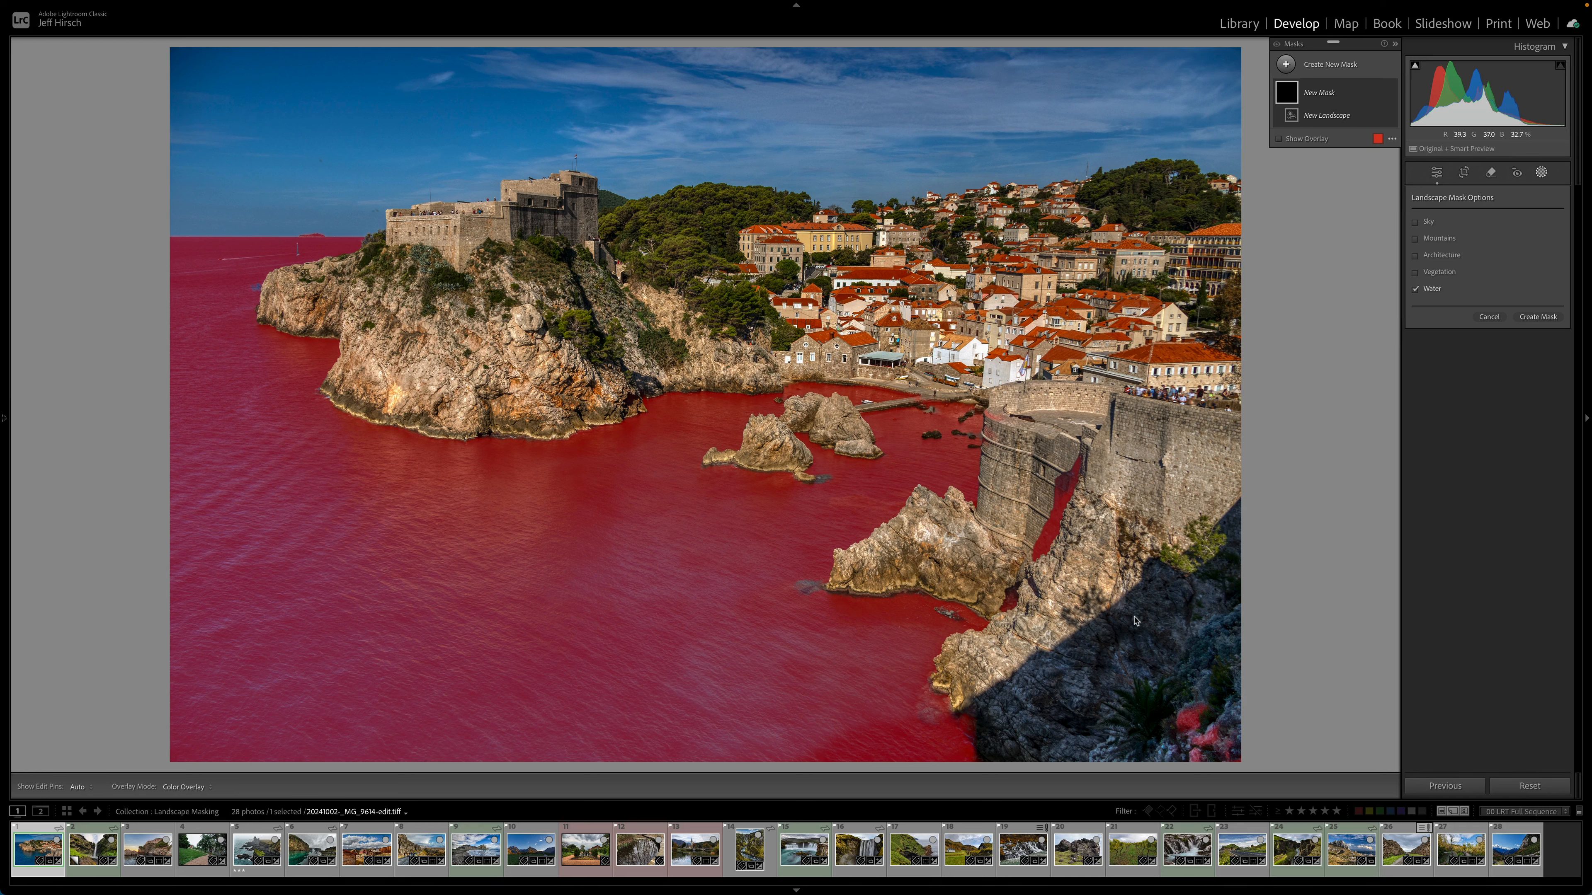
{"action": "left_click", "coordinate": [1489, 316]}
Step: Detect the Landscape mask categories in the waterfall photo and in the photo of the fortress above the stone pier
{"action": "key", "text": "Right"}
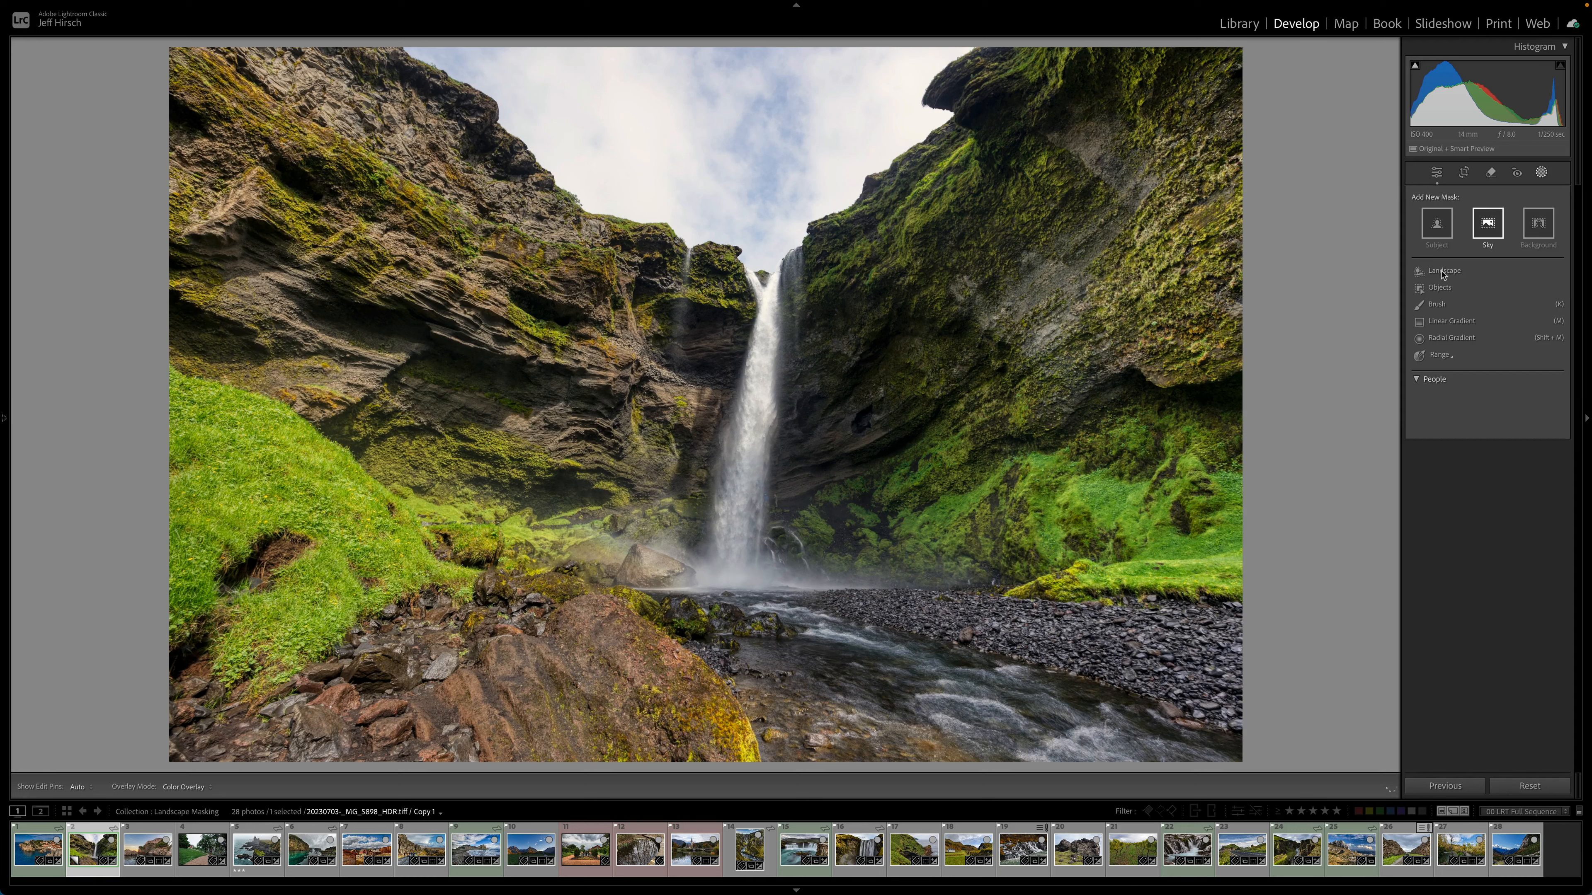
{"action": "left_click", "coordinate": [1443, 271]}
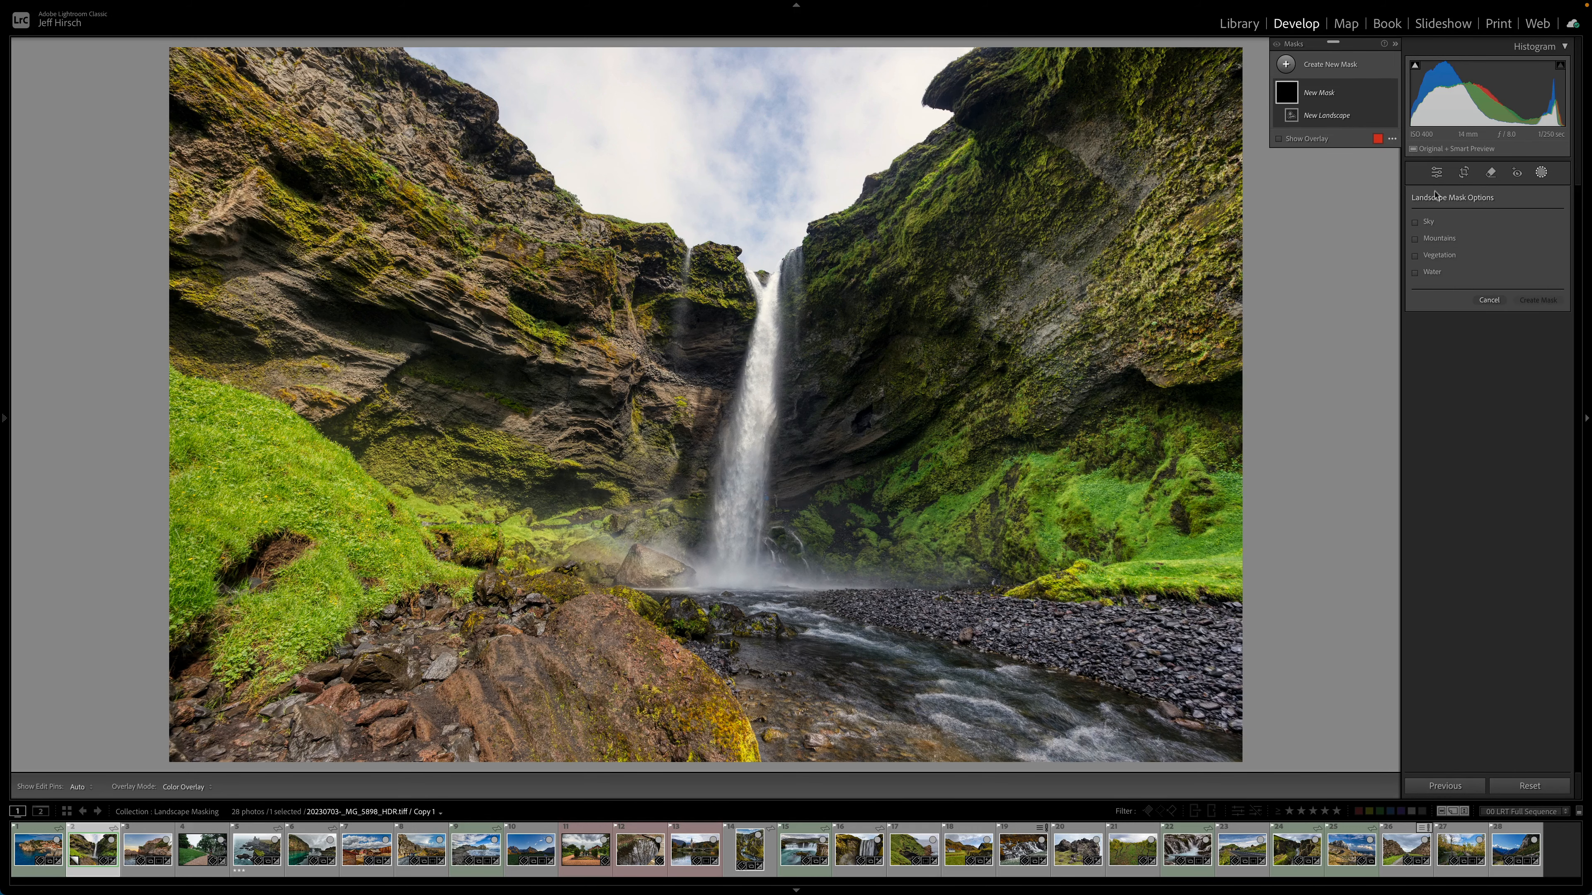
{"action": "mouse_move", "coordinate": [1430, 219]}
{"action": "key", "text": "Right"}
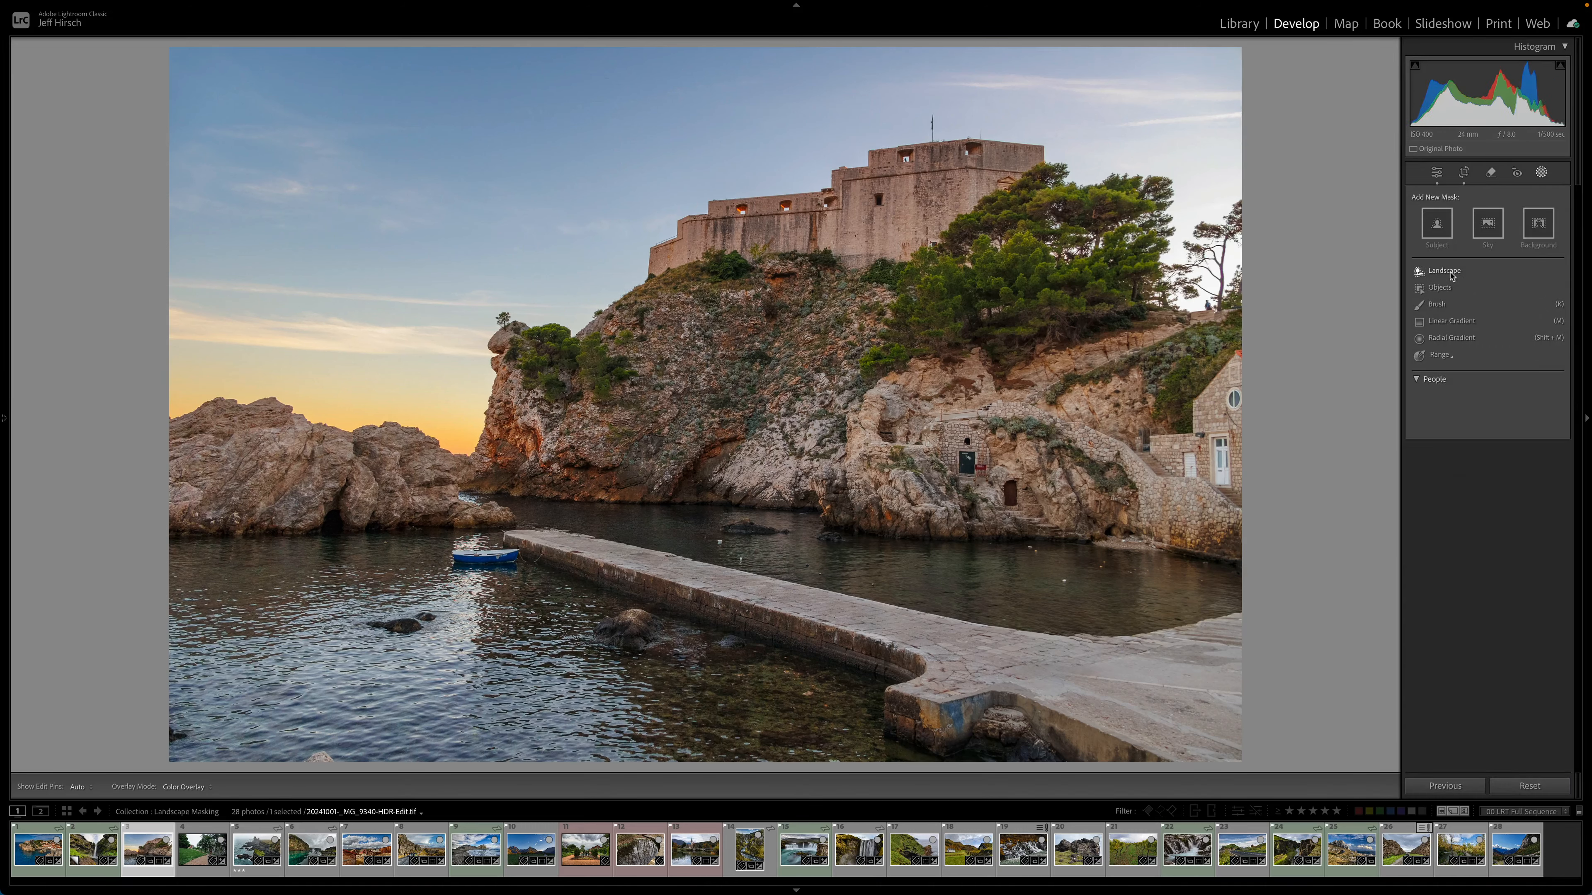
{"action": "left_click", "coordinate": [1444, 271]}
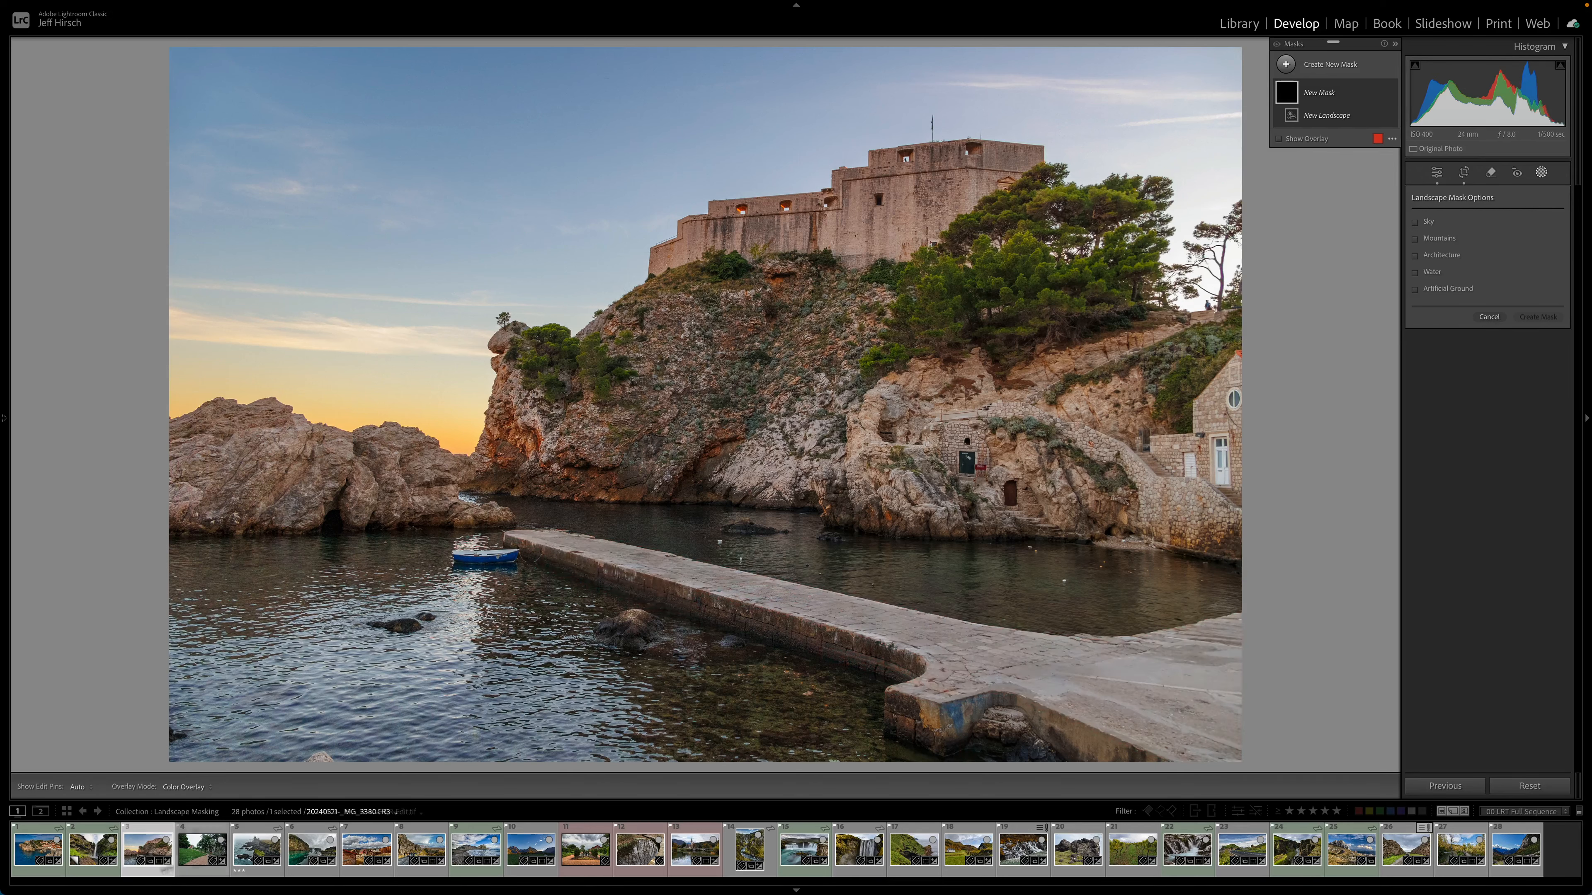
Step: Detect the Landscape mask categories in the park path photo and preview its Natural Ground area
{"action": "left_click", "coordinate": [194, 850]}
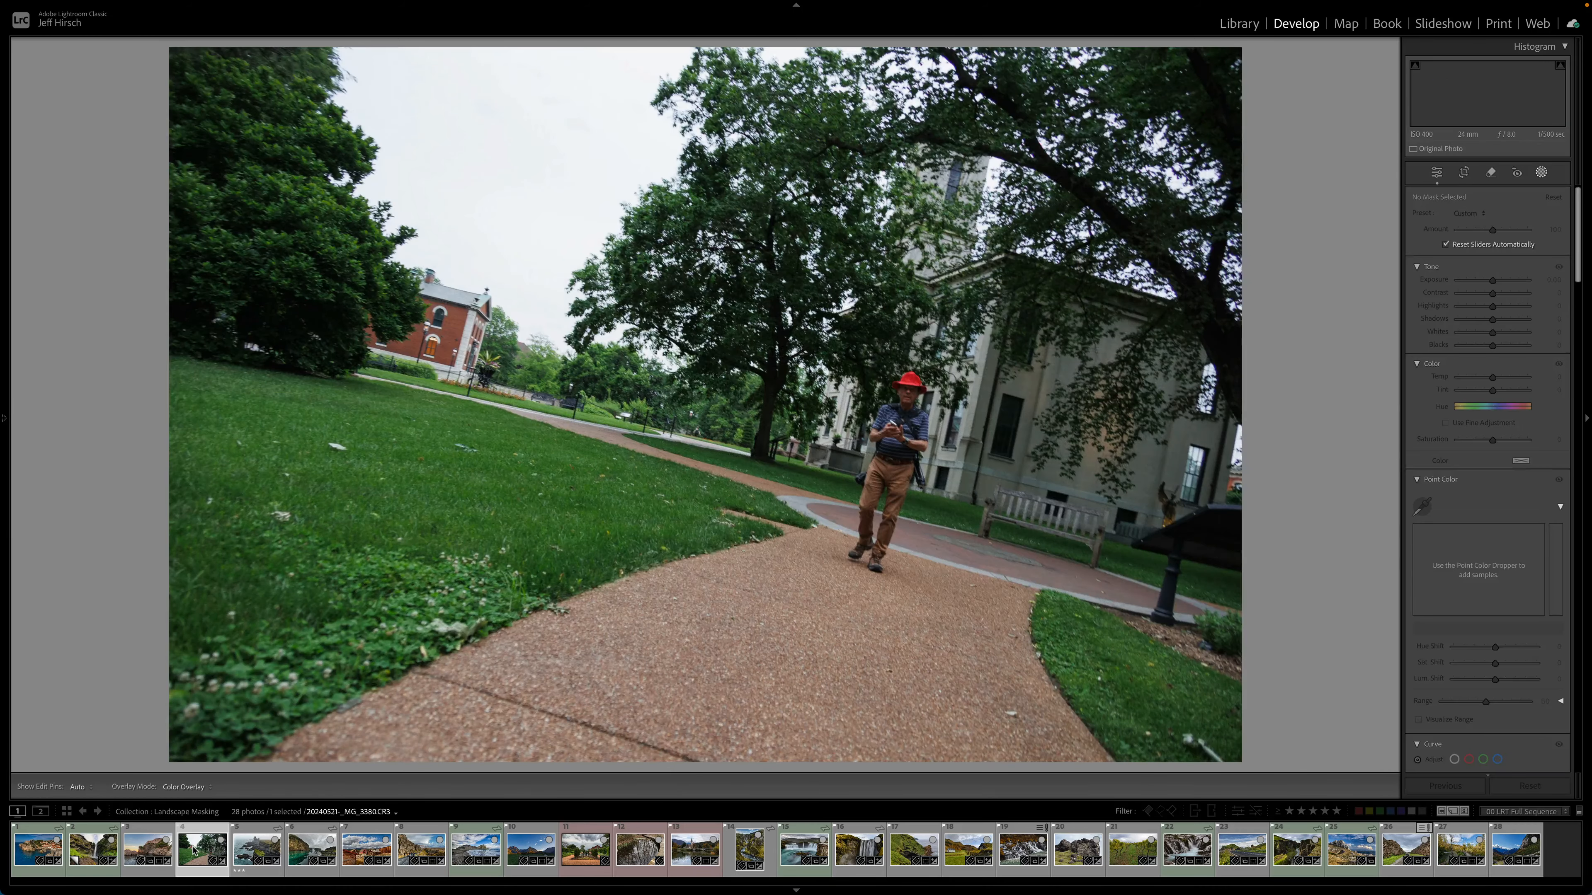
{"action": "left_click", "coordinate": [1531, 168]}
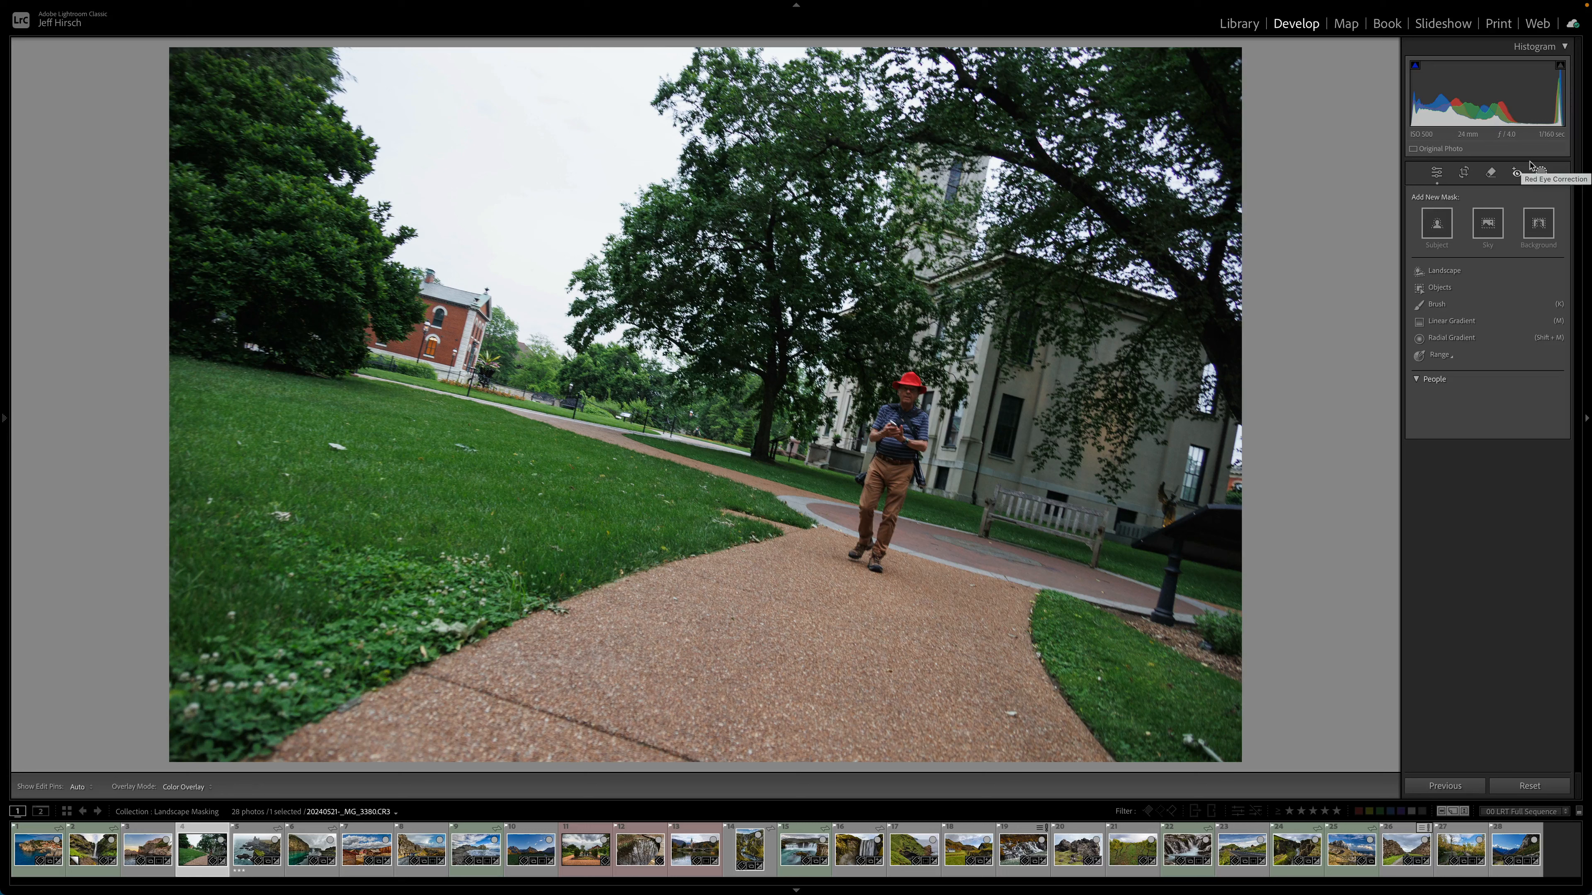
{"action": "left_click", "coordinate": [1444, 272]}
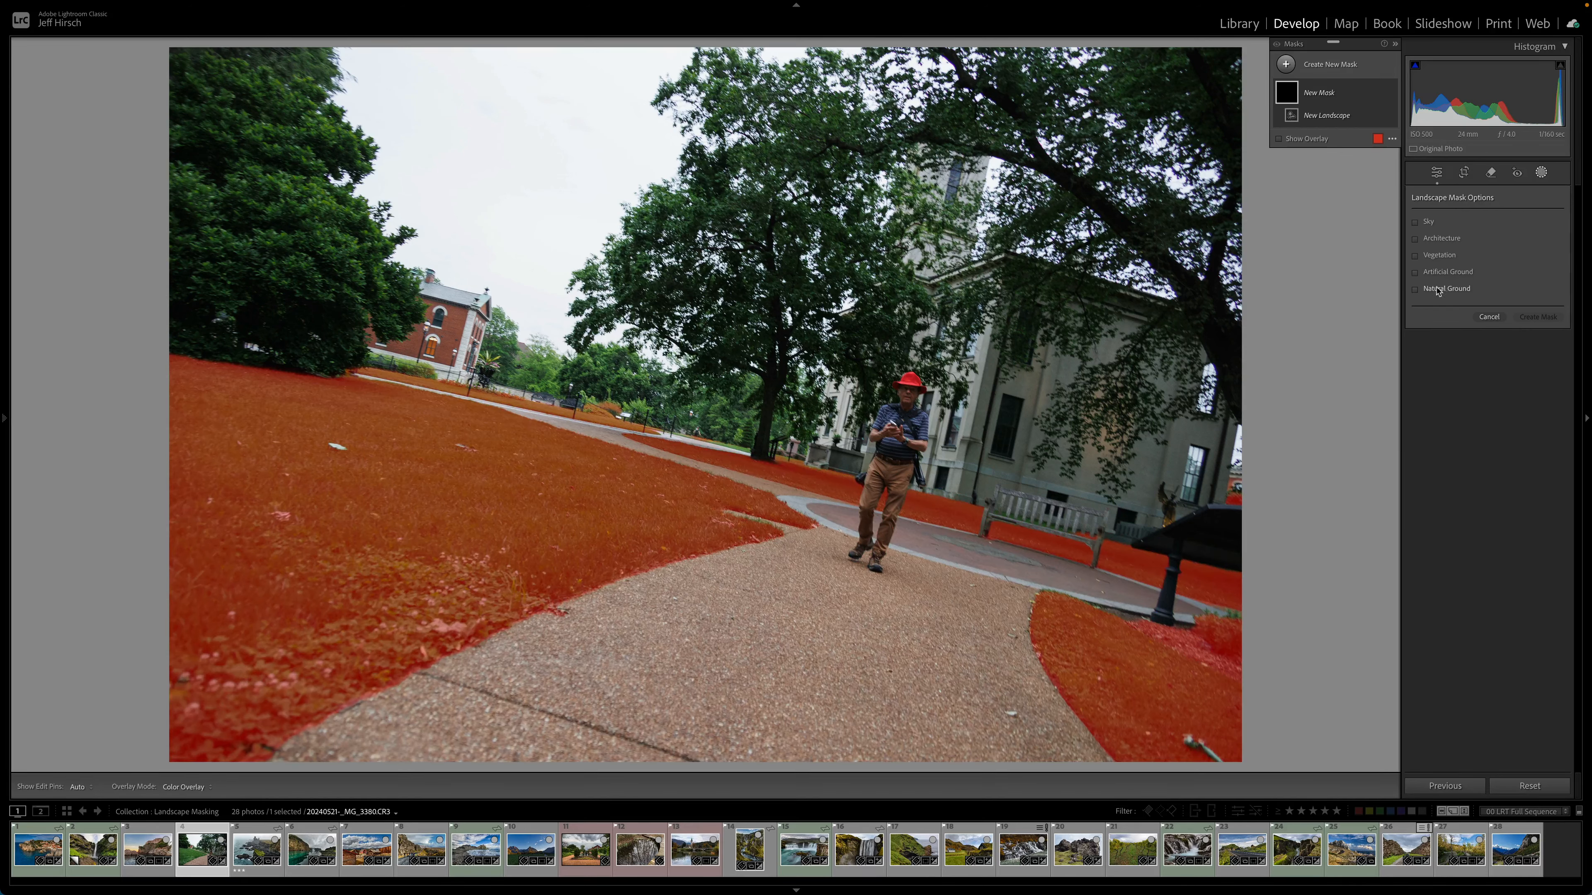
Step: Examine the Landscape mask categories in the rocky coastline photo and in the photo of the ship between cliffs
{"action": "left_click", "coordinate": [238, 850]}
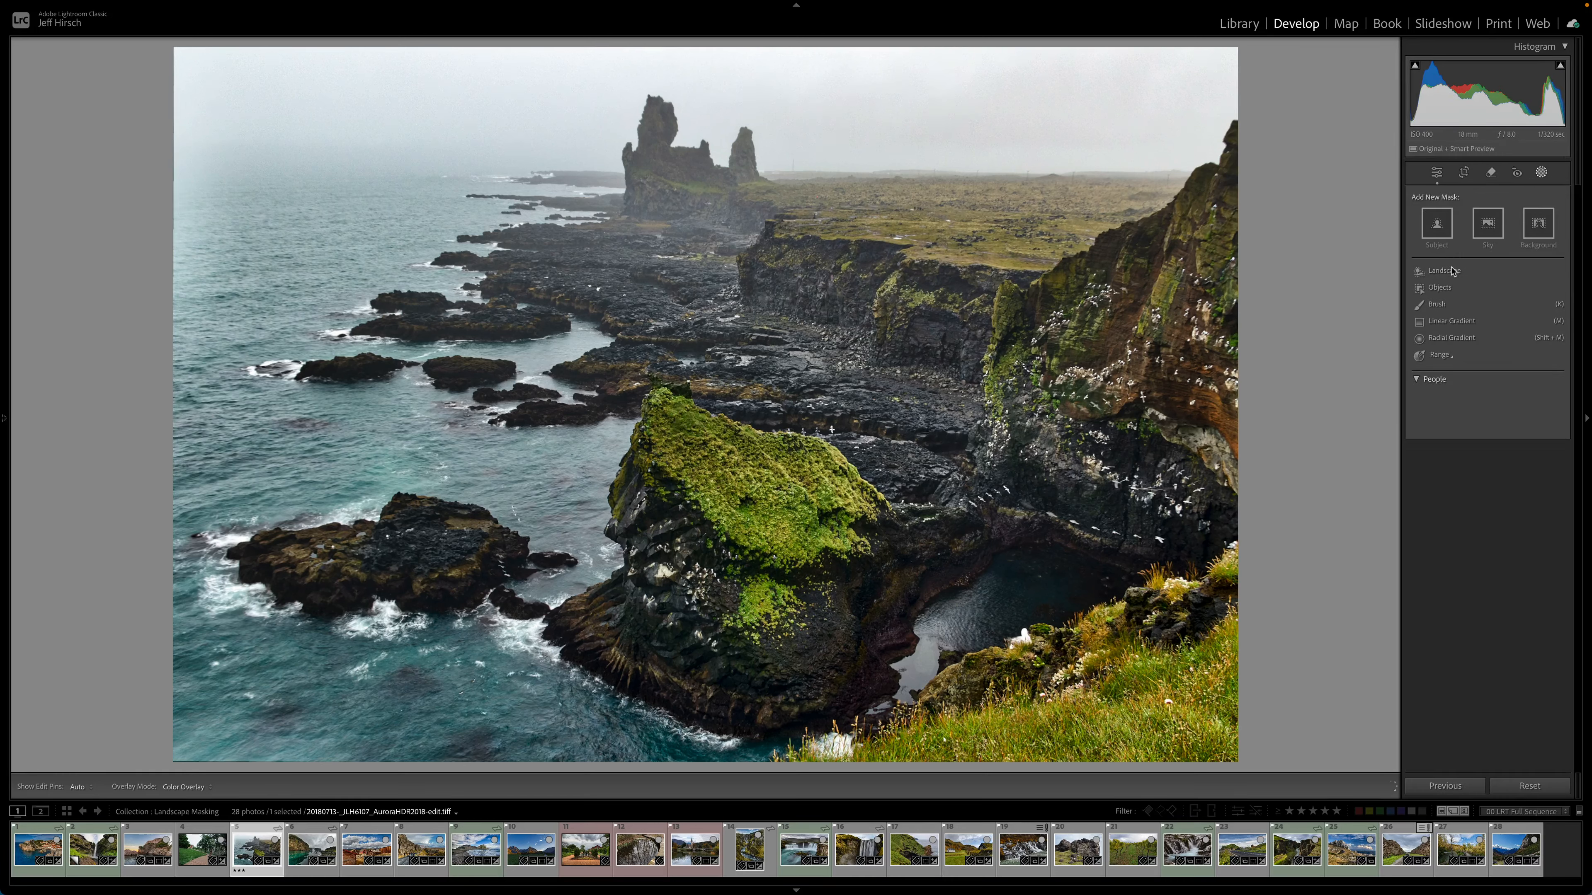
{"action": "left_click", "coordinate": [1450, 270]}
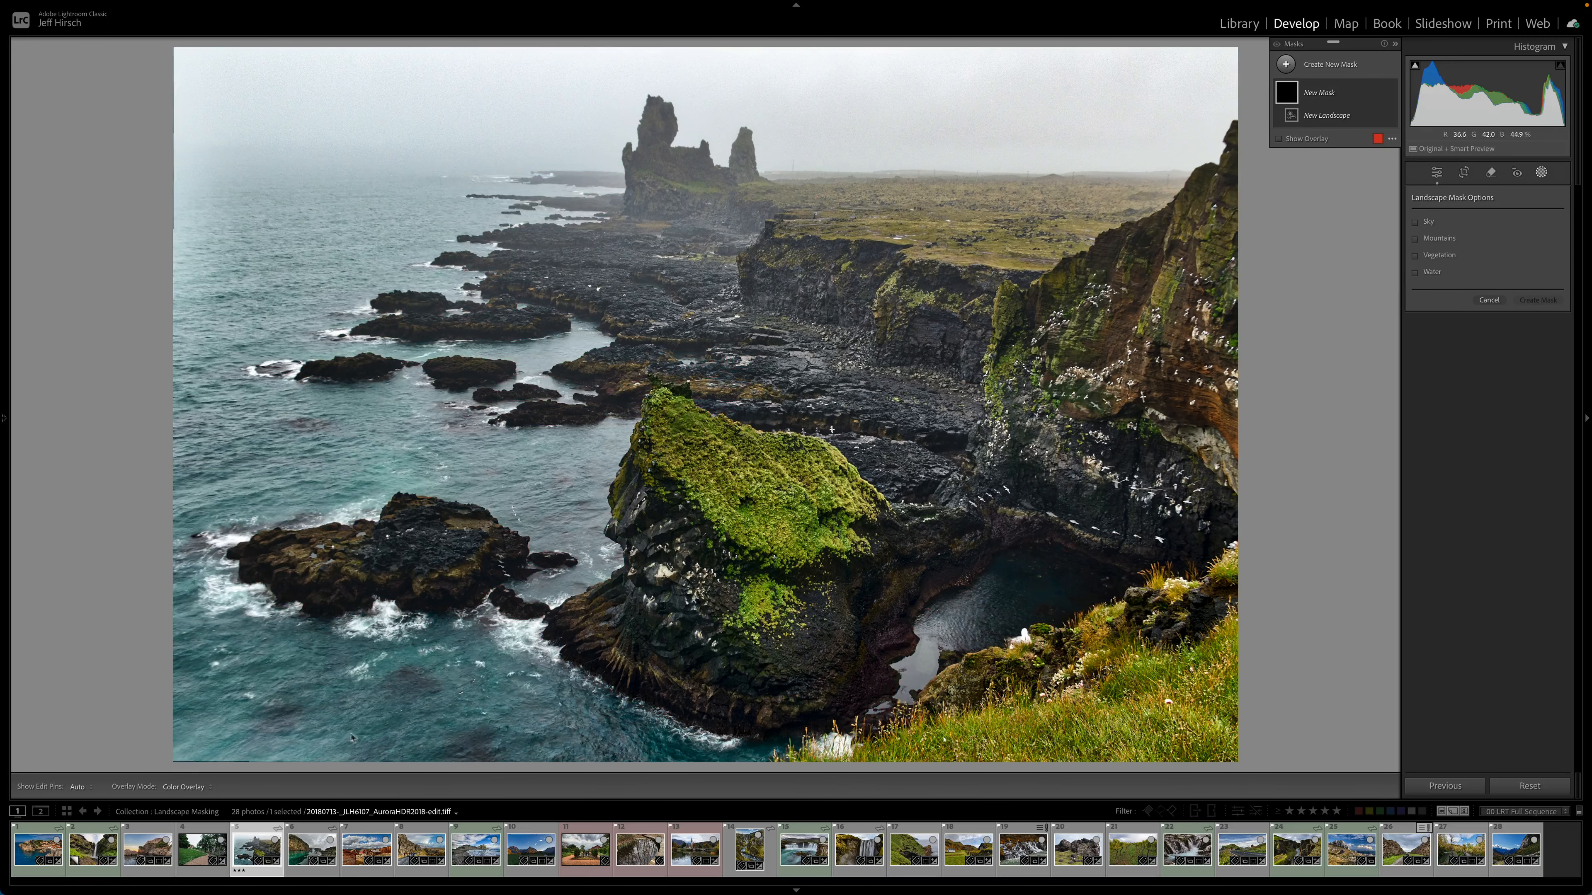
{"action": "left_click", "coordinate": [308, 851]}
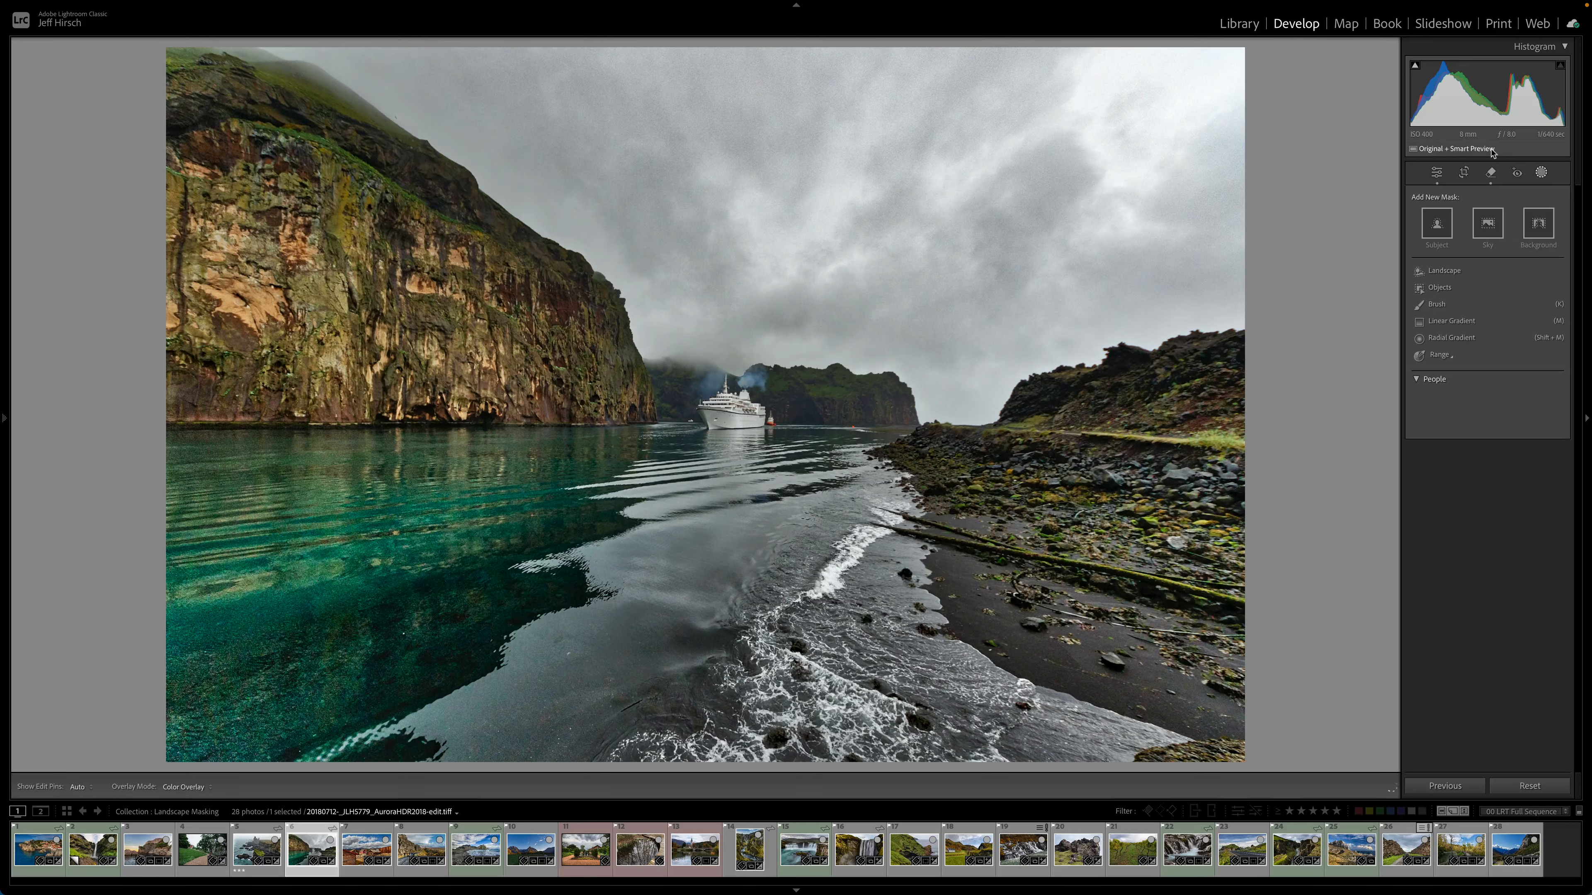
{"action": "left_click", "coordinate": [1452, 270]}
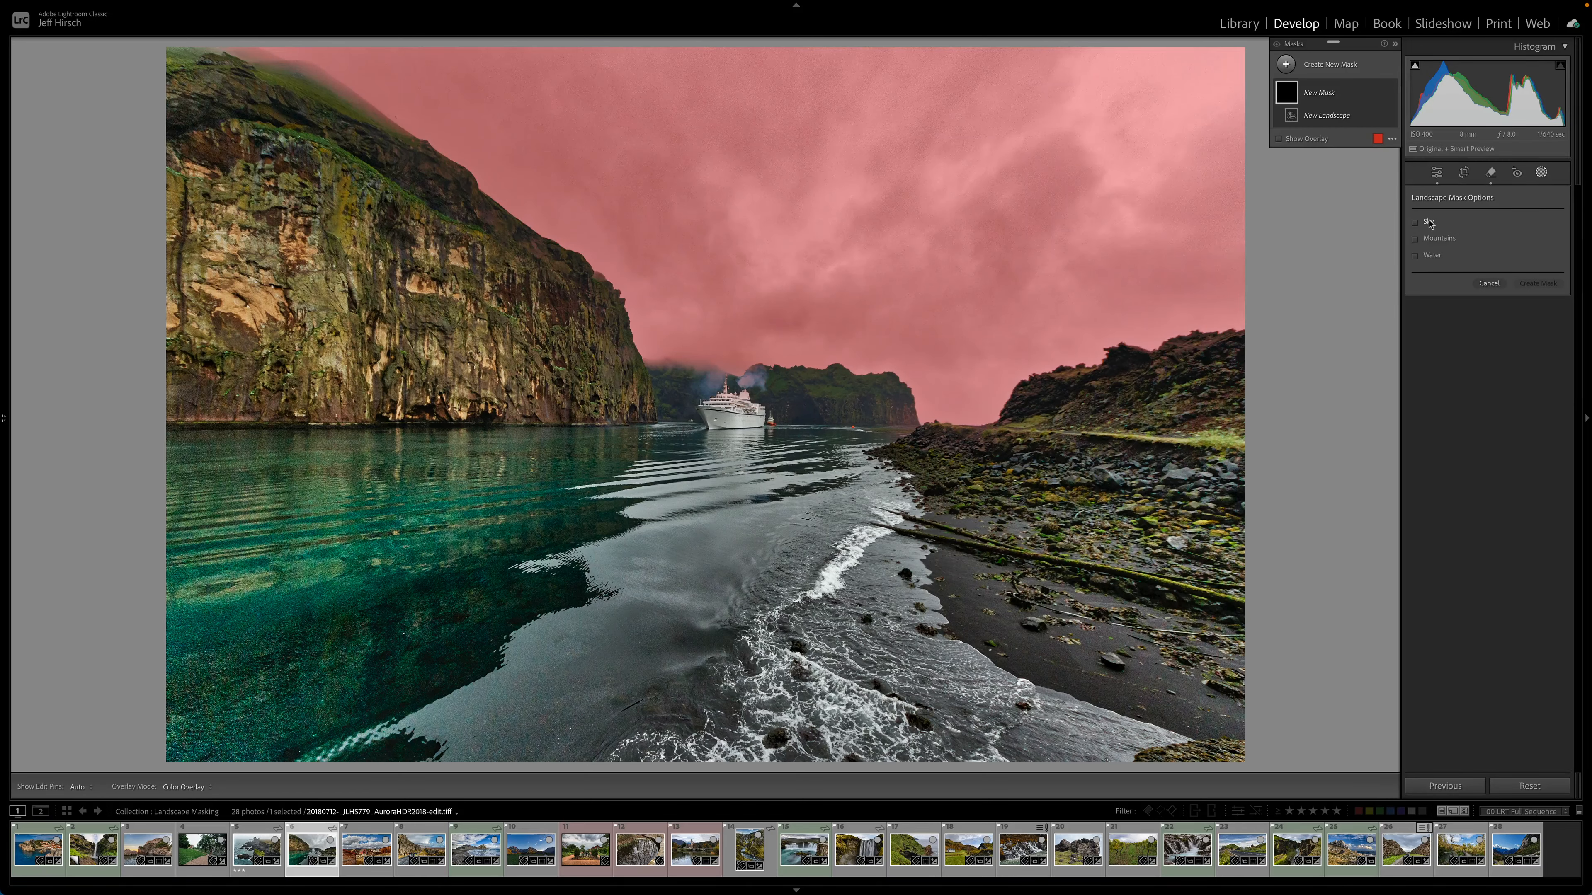
Step: Select Artificial Ground as the Landscape mask category in the photo of hikers on the cliffside path
{"action": "key", "text": "Right"}
{"action": "key", "text": "Right"}
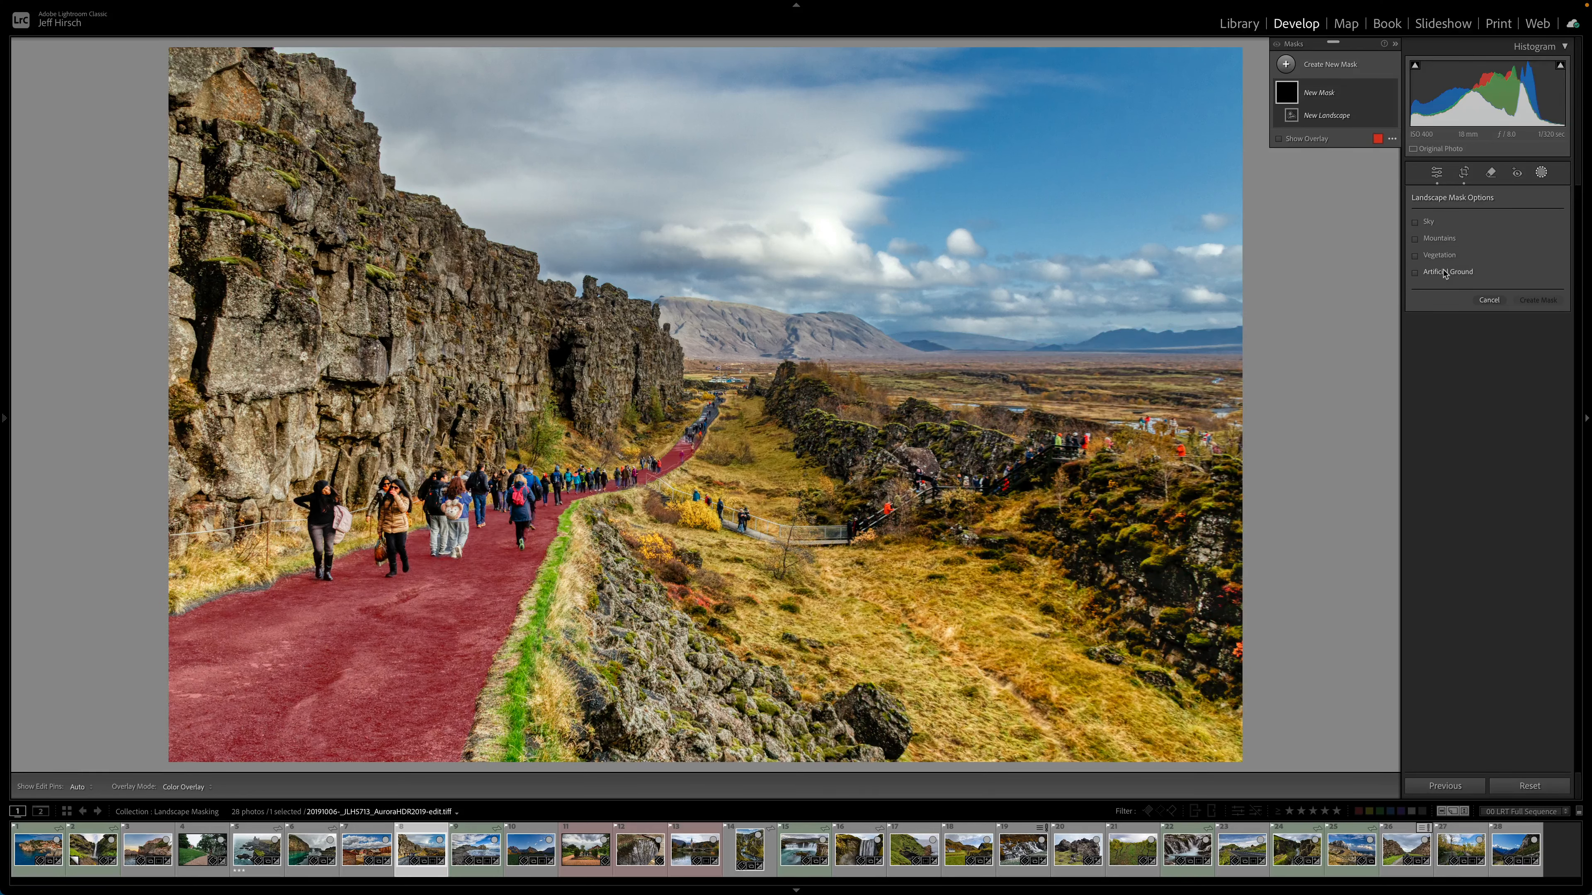
{"action": "left_click", "coordinate": [1444, 273]}
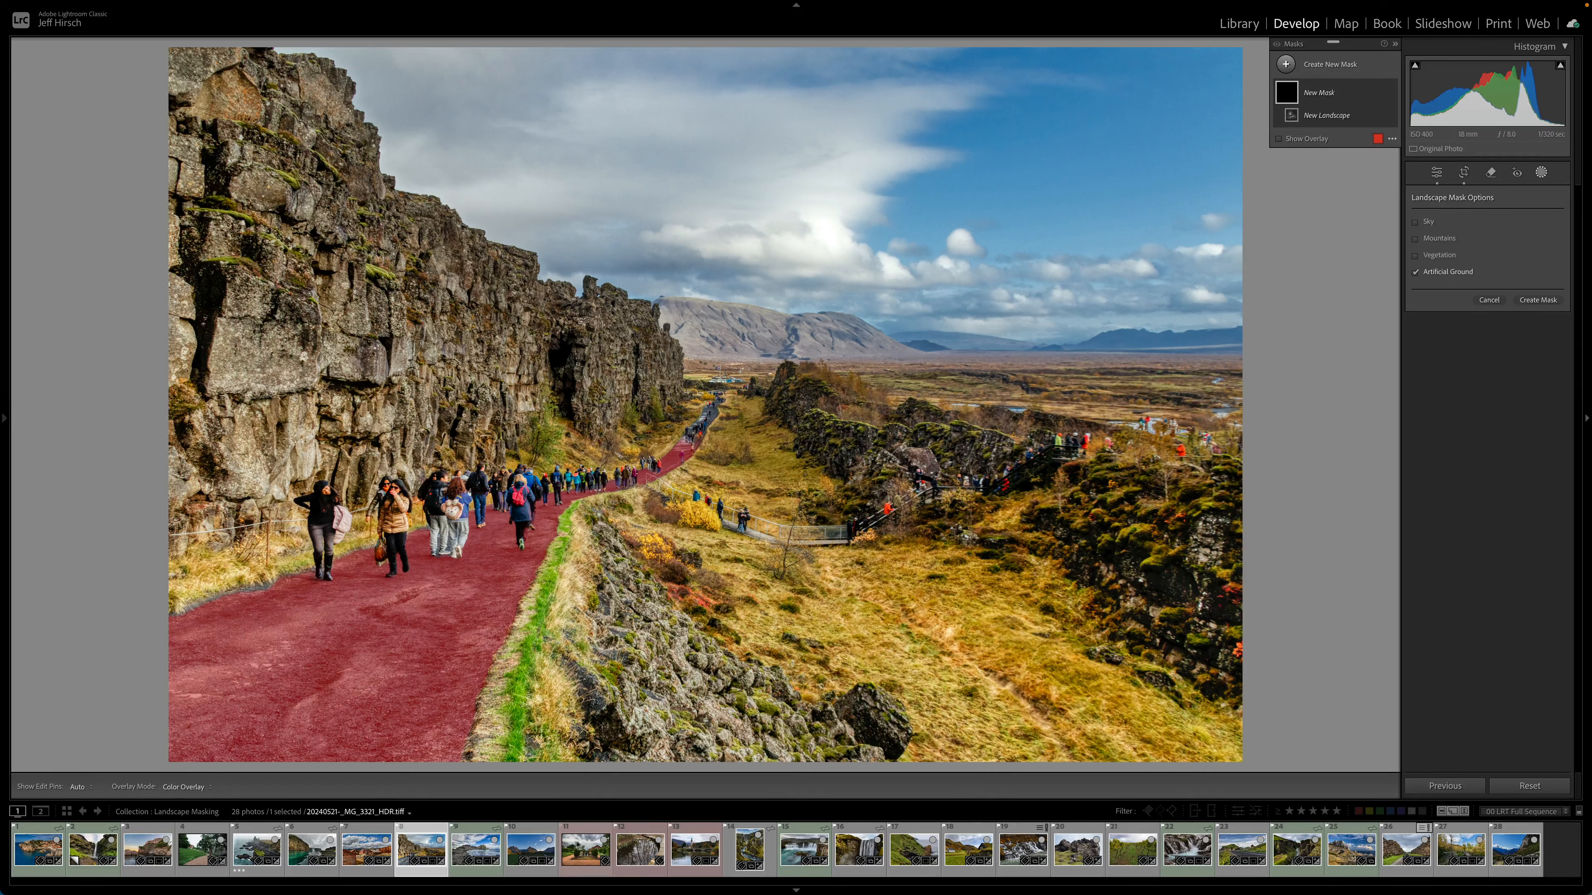
Step: Create a Natural Ground Landscape mask on the black sand beach photo
{"action": "left_click", "coordinate": [474, 849]}
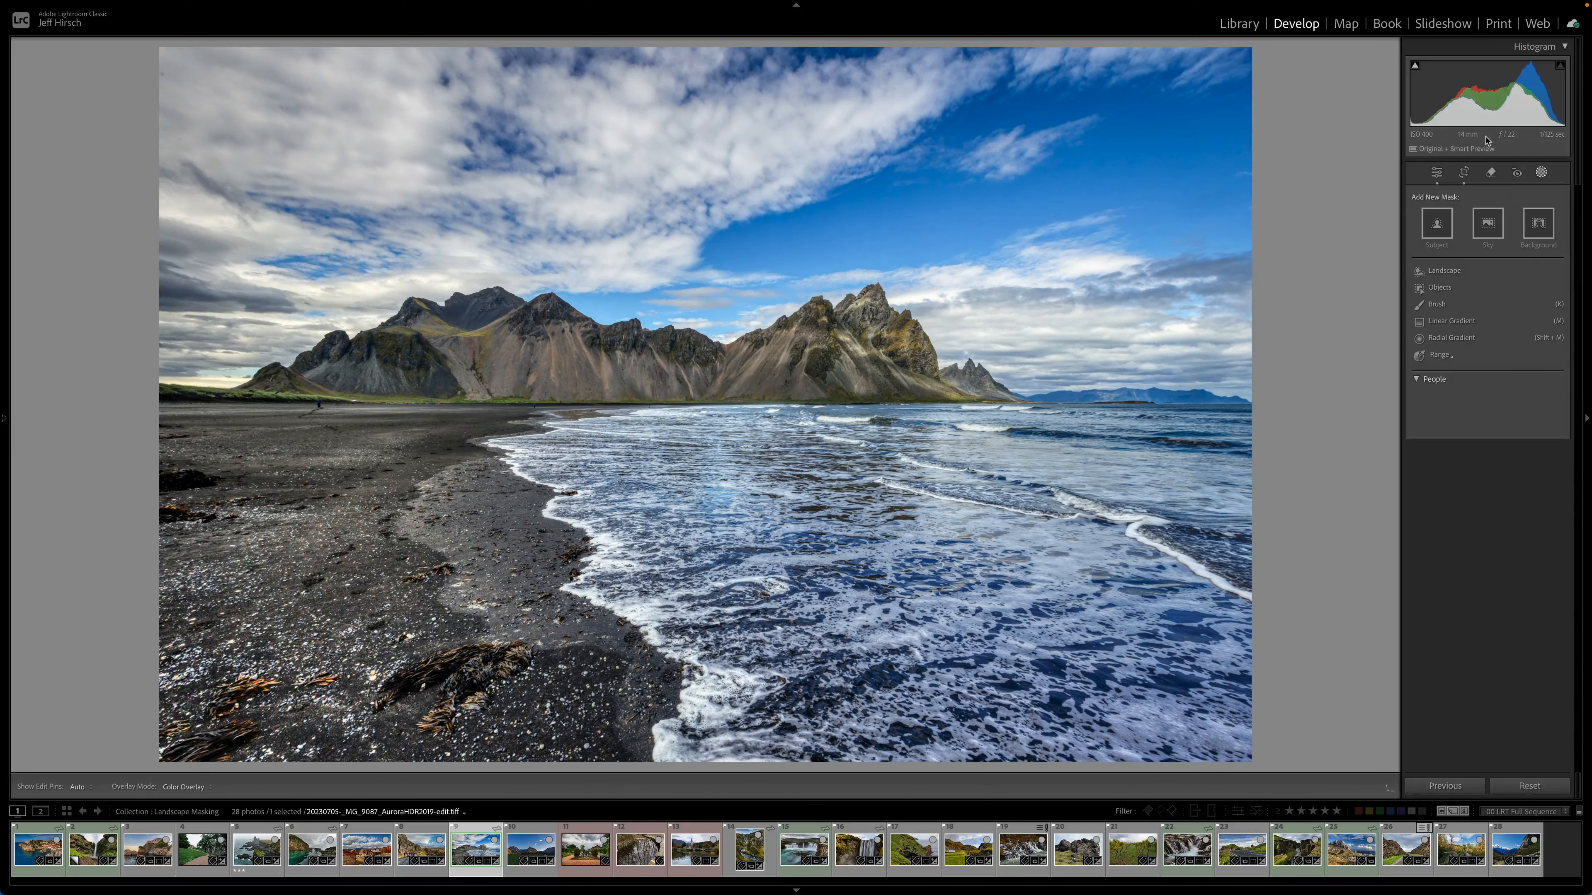
{"action": "left_click", "coordinate": [1444, 271]}
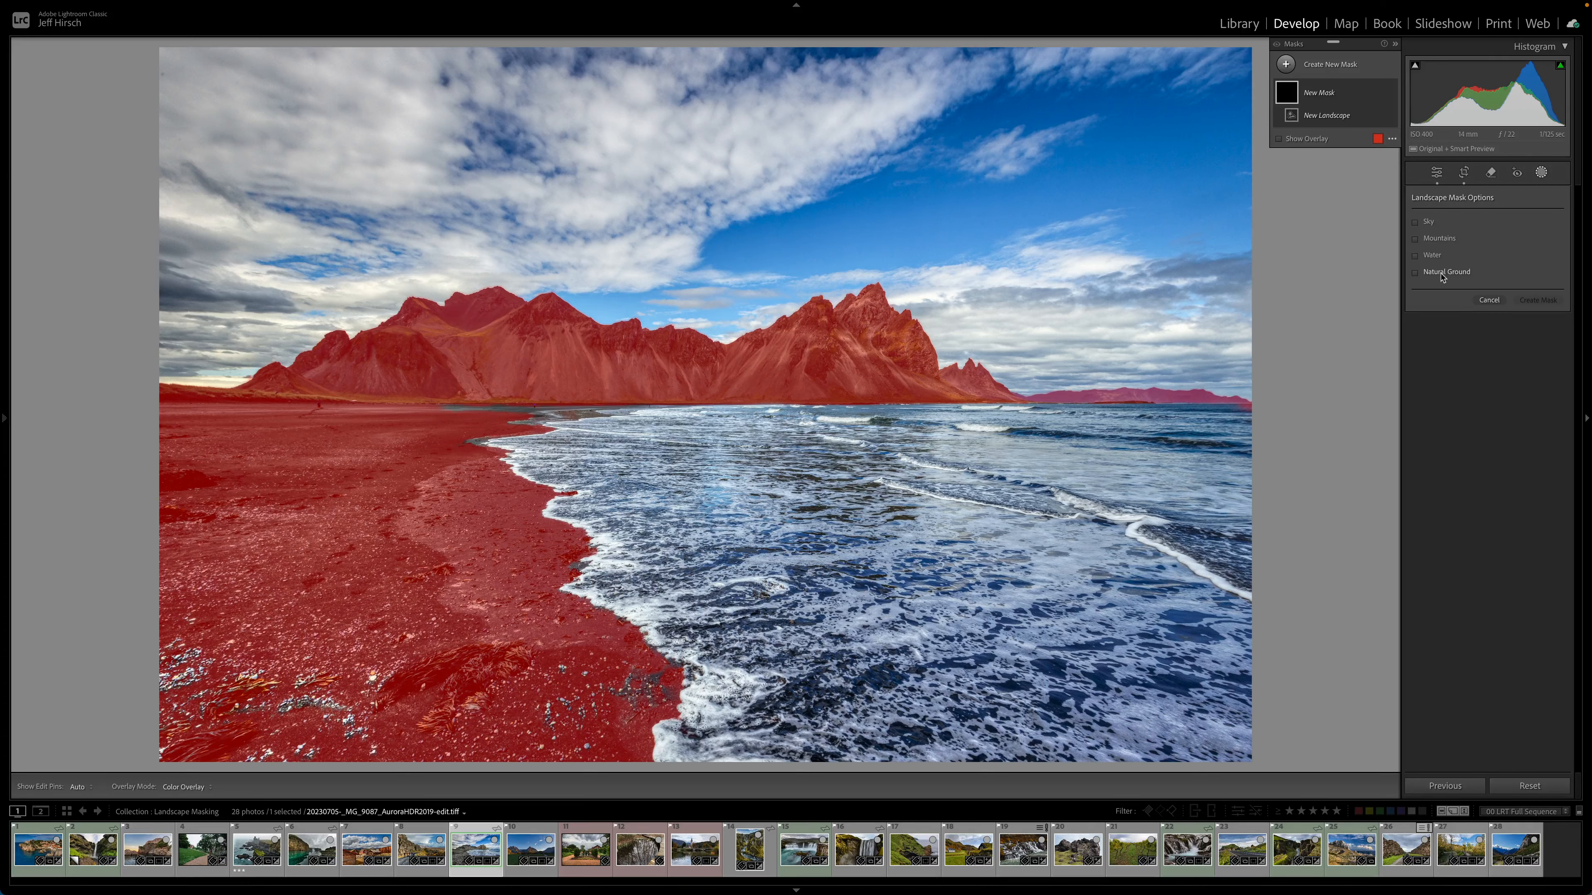
{"action": "left_click", "coordinate": [1441, 275]}
{"action": "left_click", "coordinate": [1537, 301]}
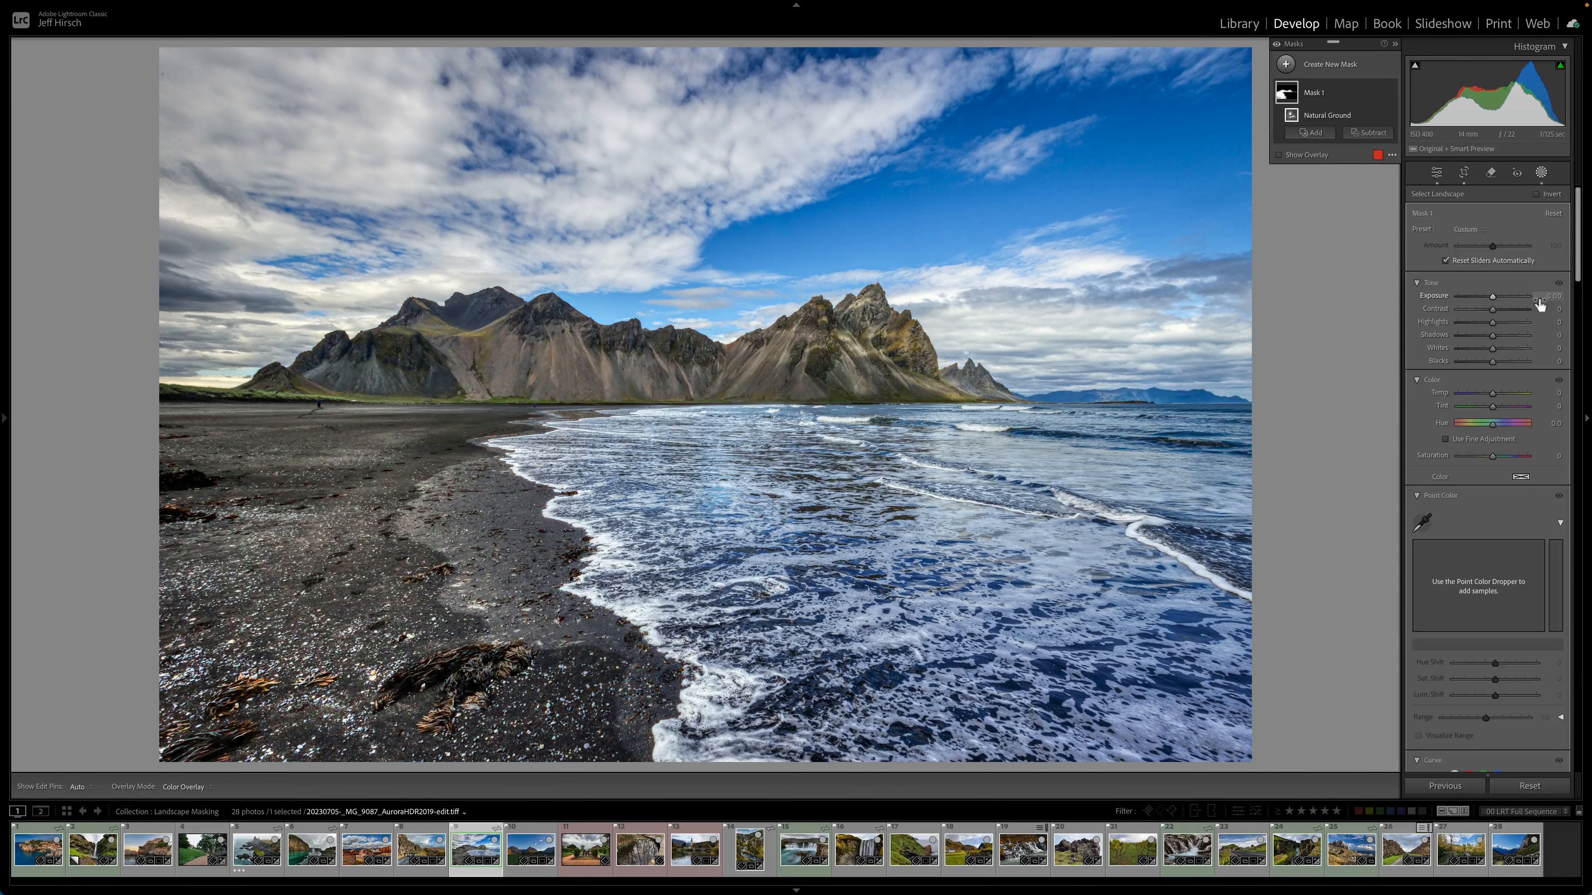
Step: Subtract the Mountains landscape selection from the beach photo's Natural Ground mask and check the remaining overlay
{"action": "left_click", "coordinate": [1368, 134]}
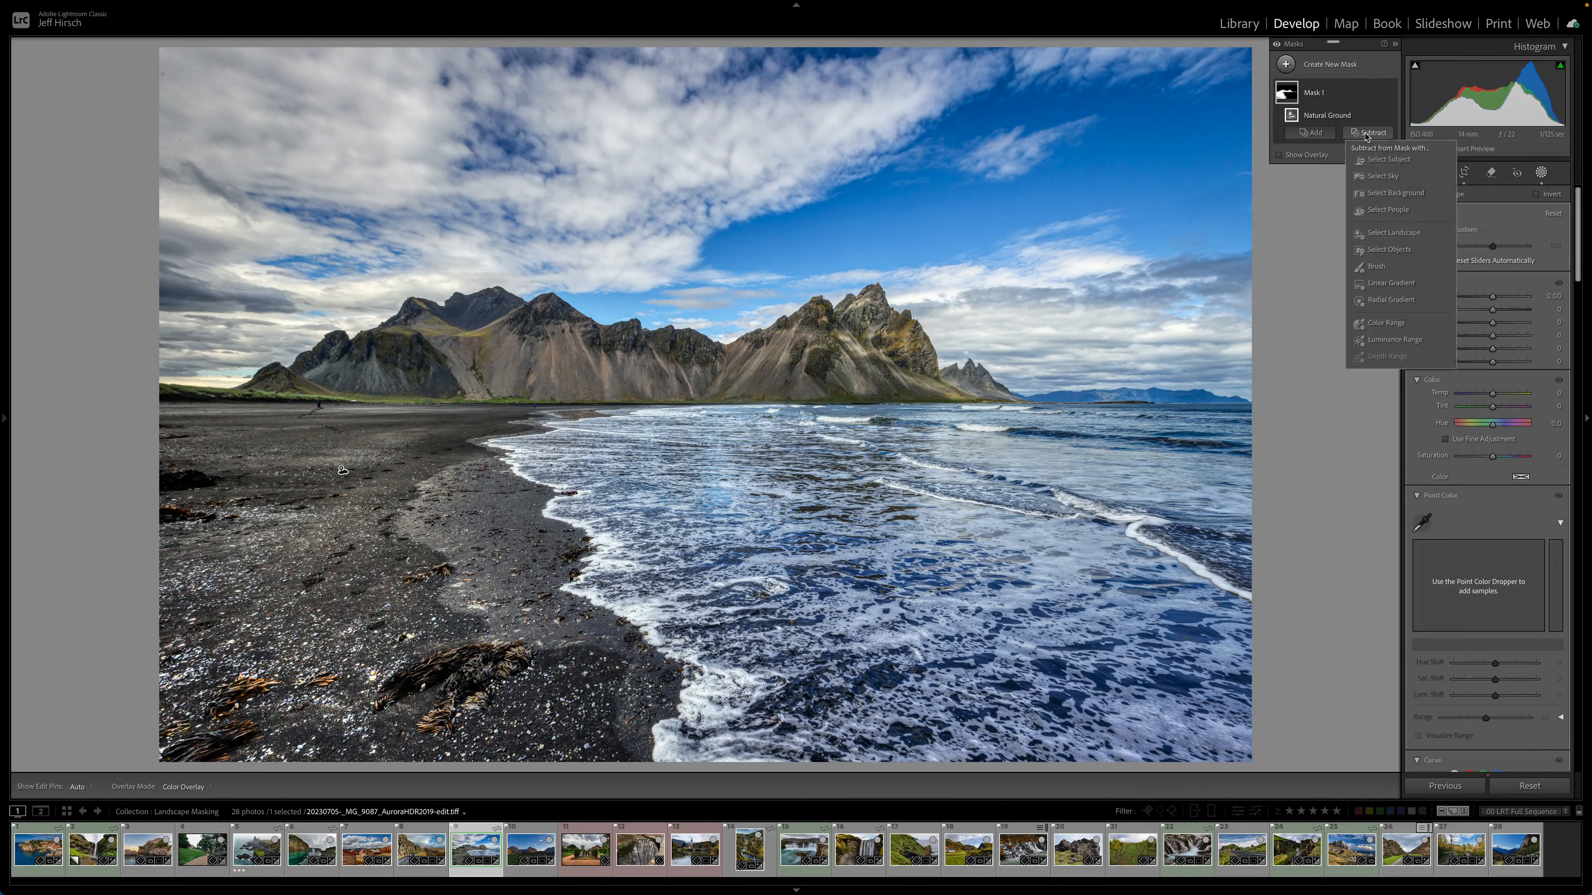
{"action": "left_click", "coordinate": [1375, 237]}
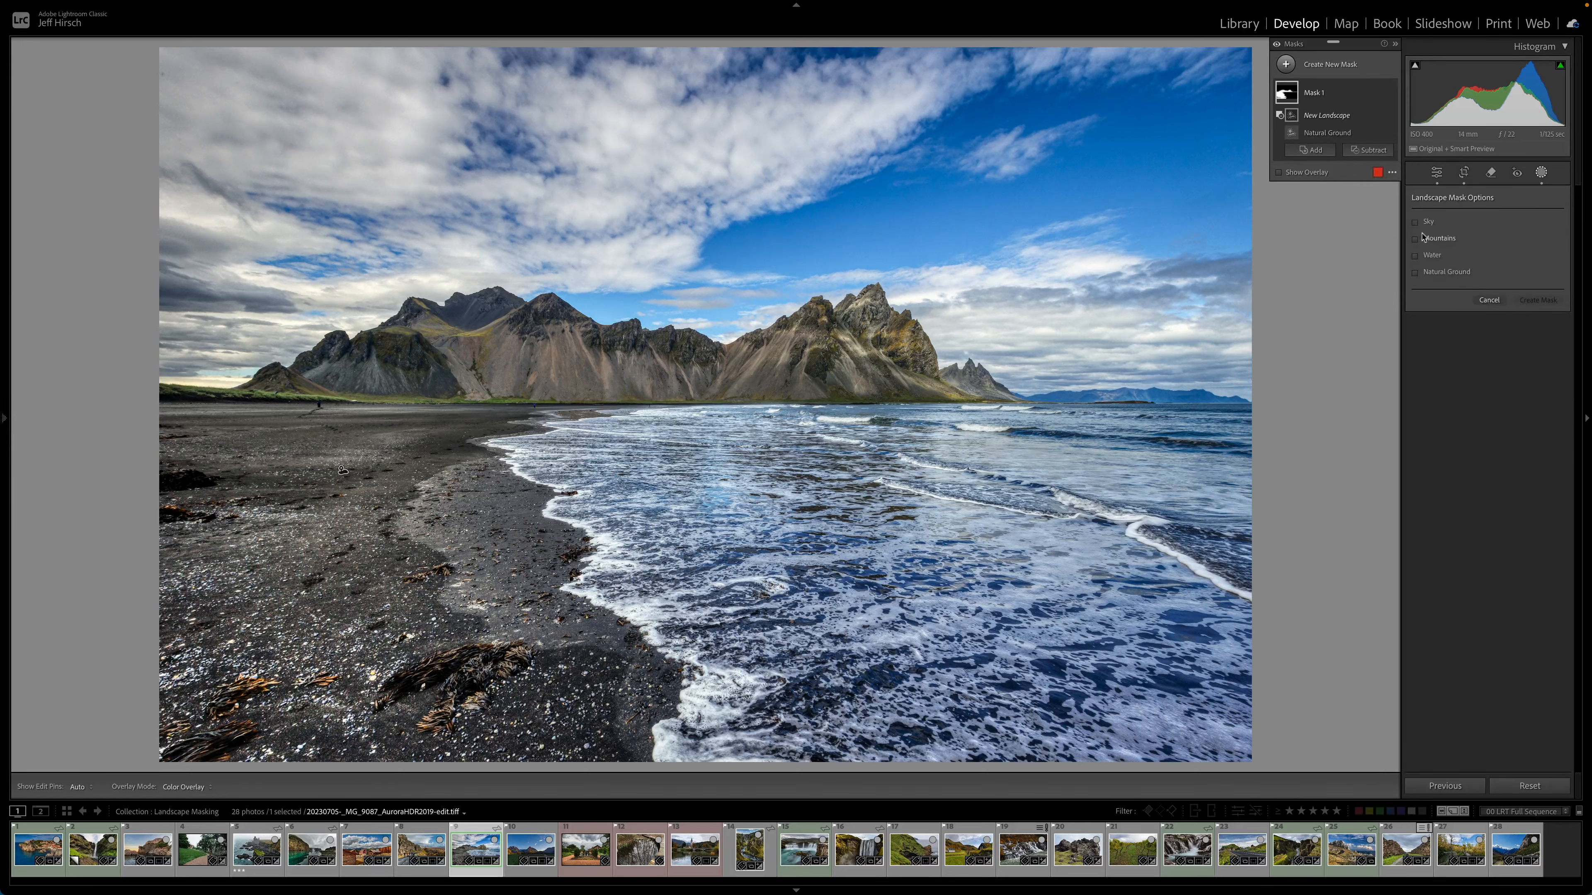
{"action": "left_click", "coordinate": [1425, 241]}
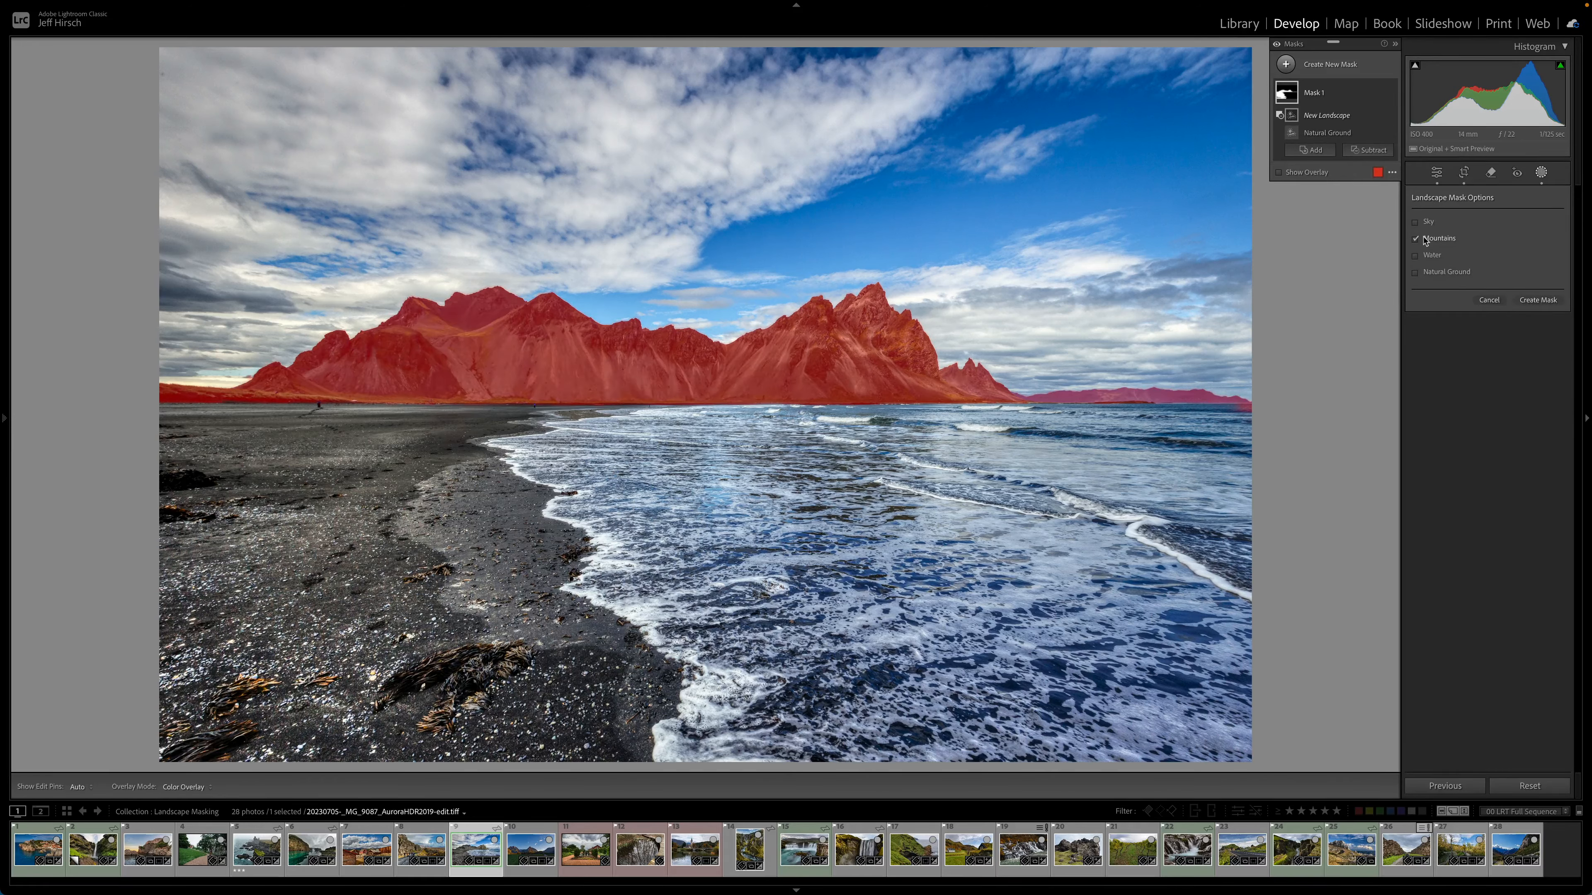
{"action": "left_click", "coordinate": [1536, 300]}
{"action": "mouse_move", "coordinate": [1293, 135]}
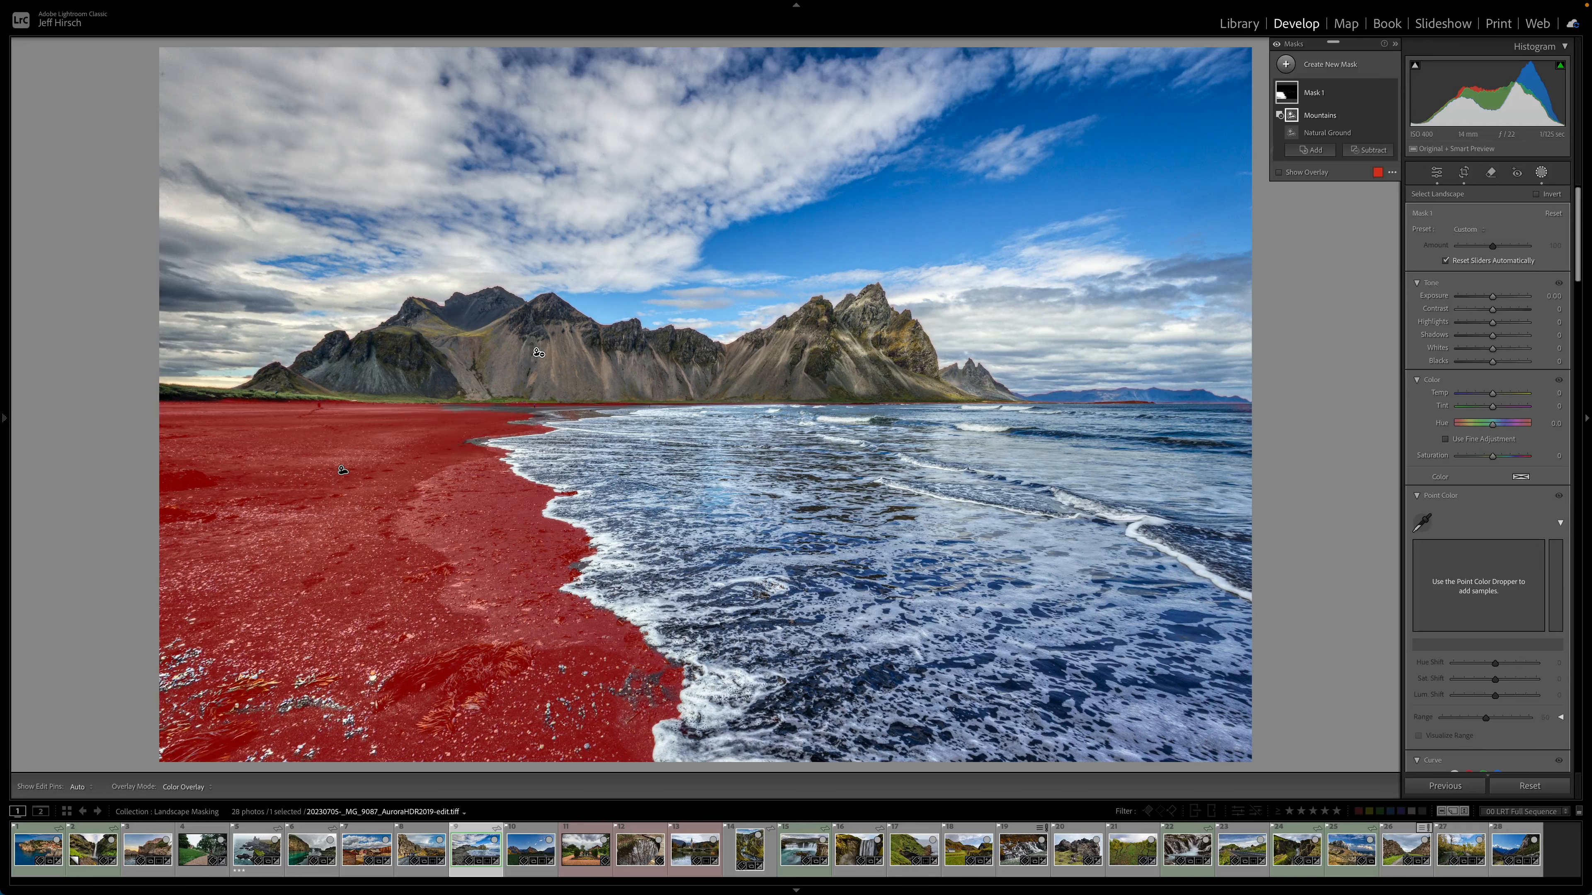
Step: Create a Natural Ground Landscape mask on the mountain road photo and turn on its overlay
{"action": "left_click", "coordinate": [525, 850]}
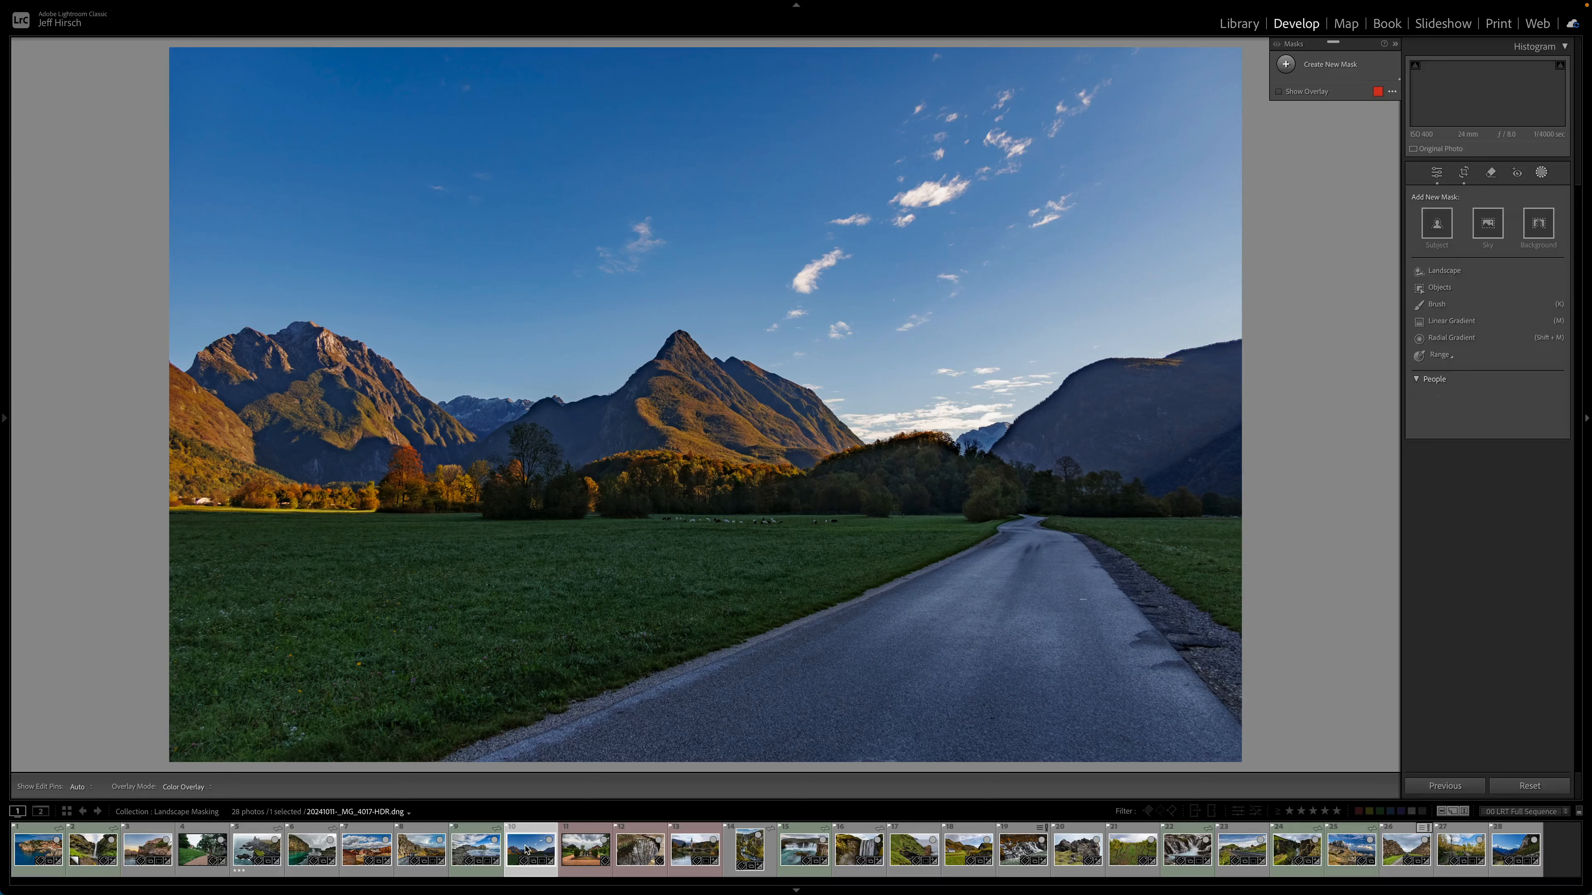
{"action": "left_click", "coordinate": [1444, 270]}
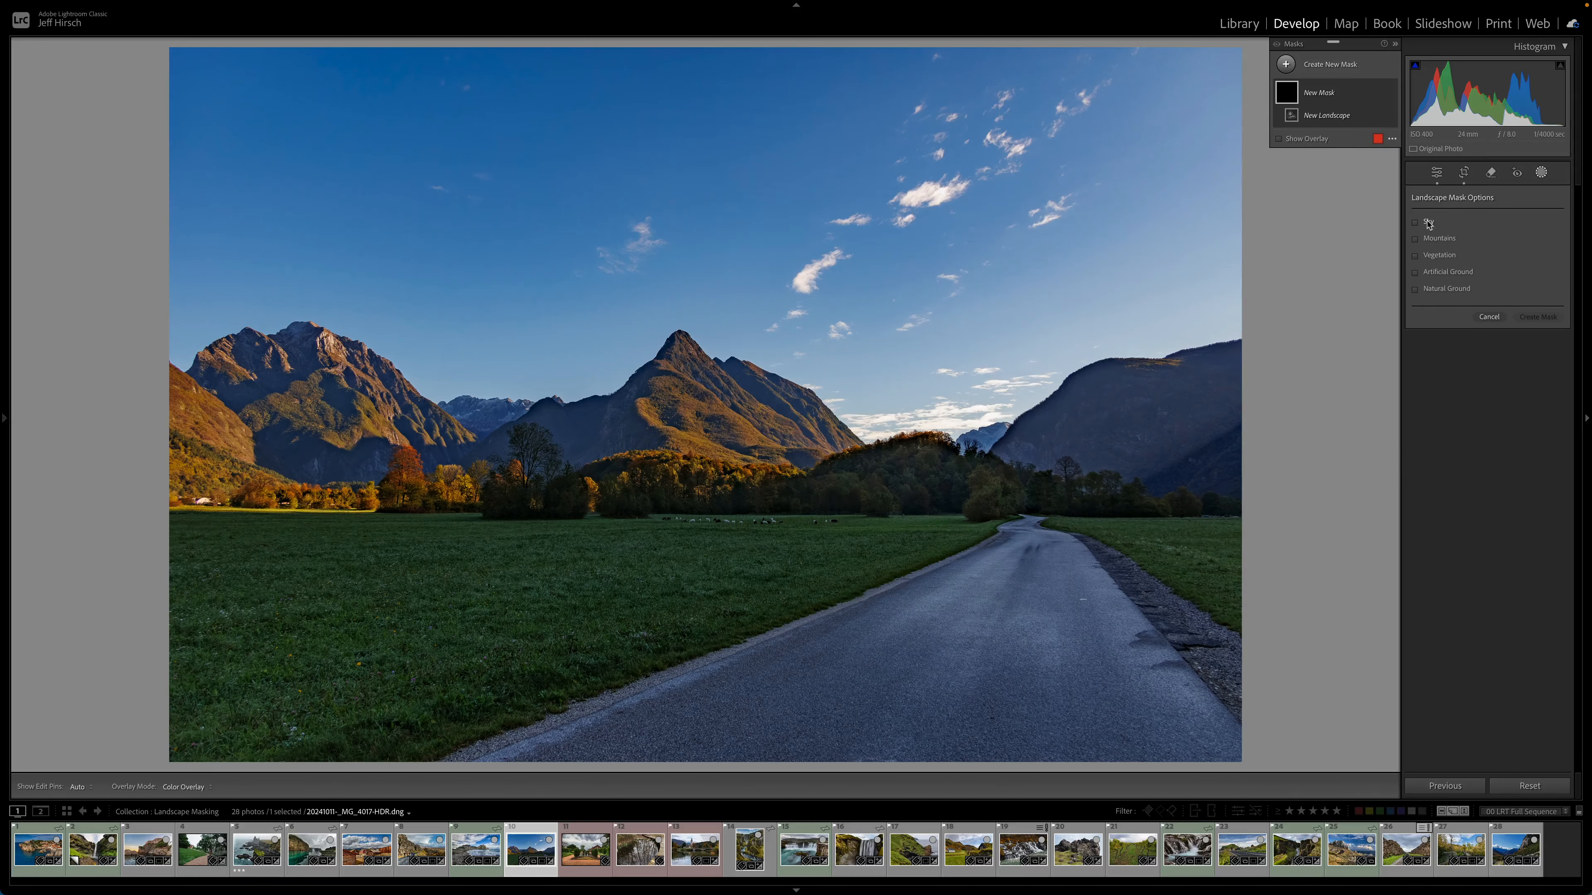
{"action": "mouse_move", "coordinate": [1428, 224]}
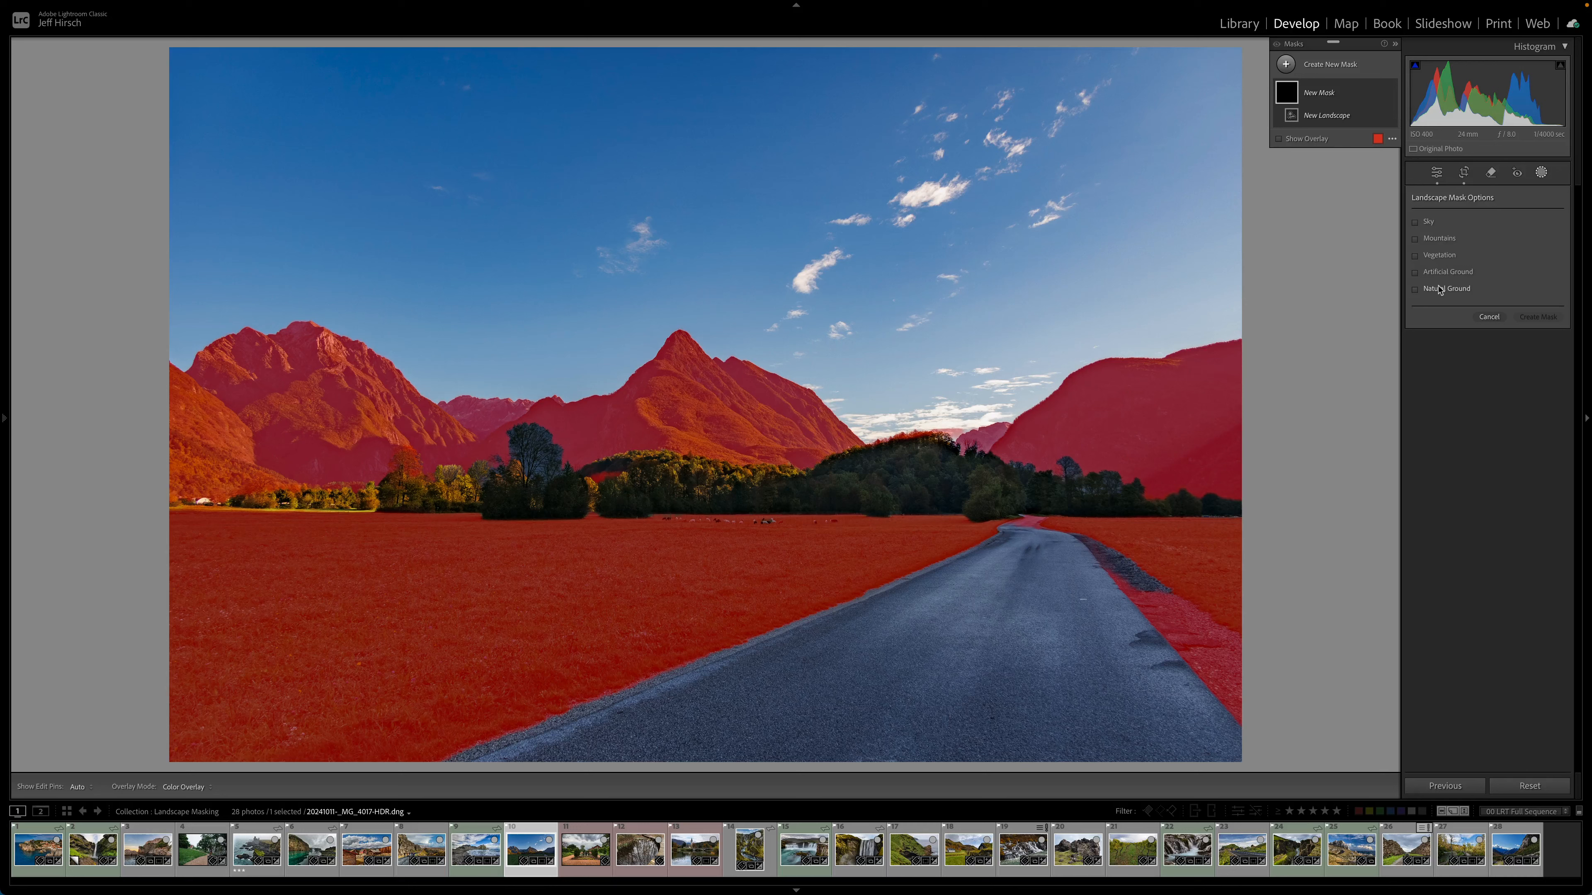
{"action": "left_click", "coordinate": [1440, 289]}
{"action": "left_click", "coordinate": [1537, 317]}
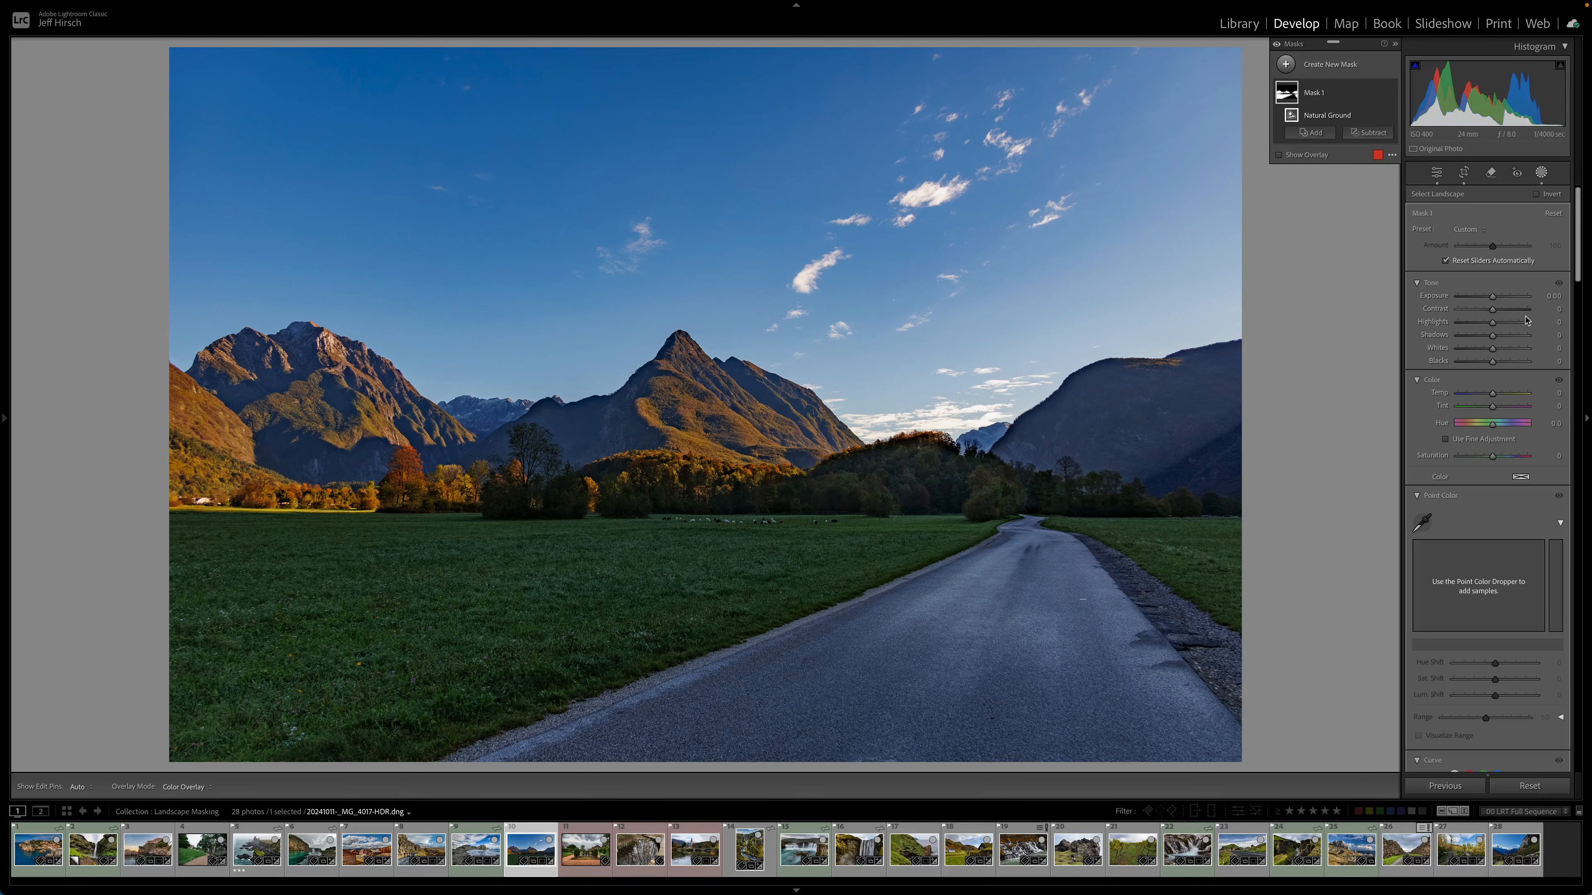
{"action": "key", "text": "o"}
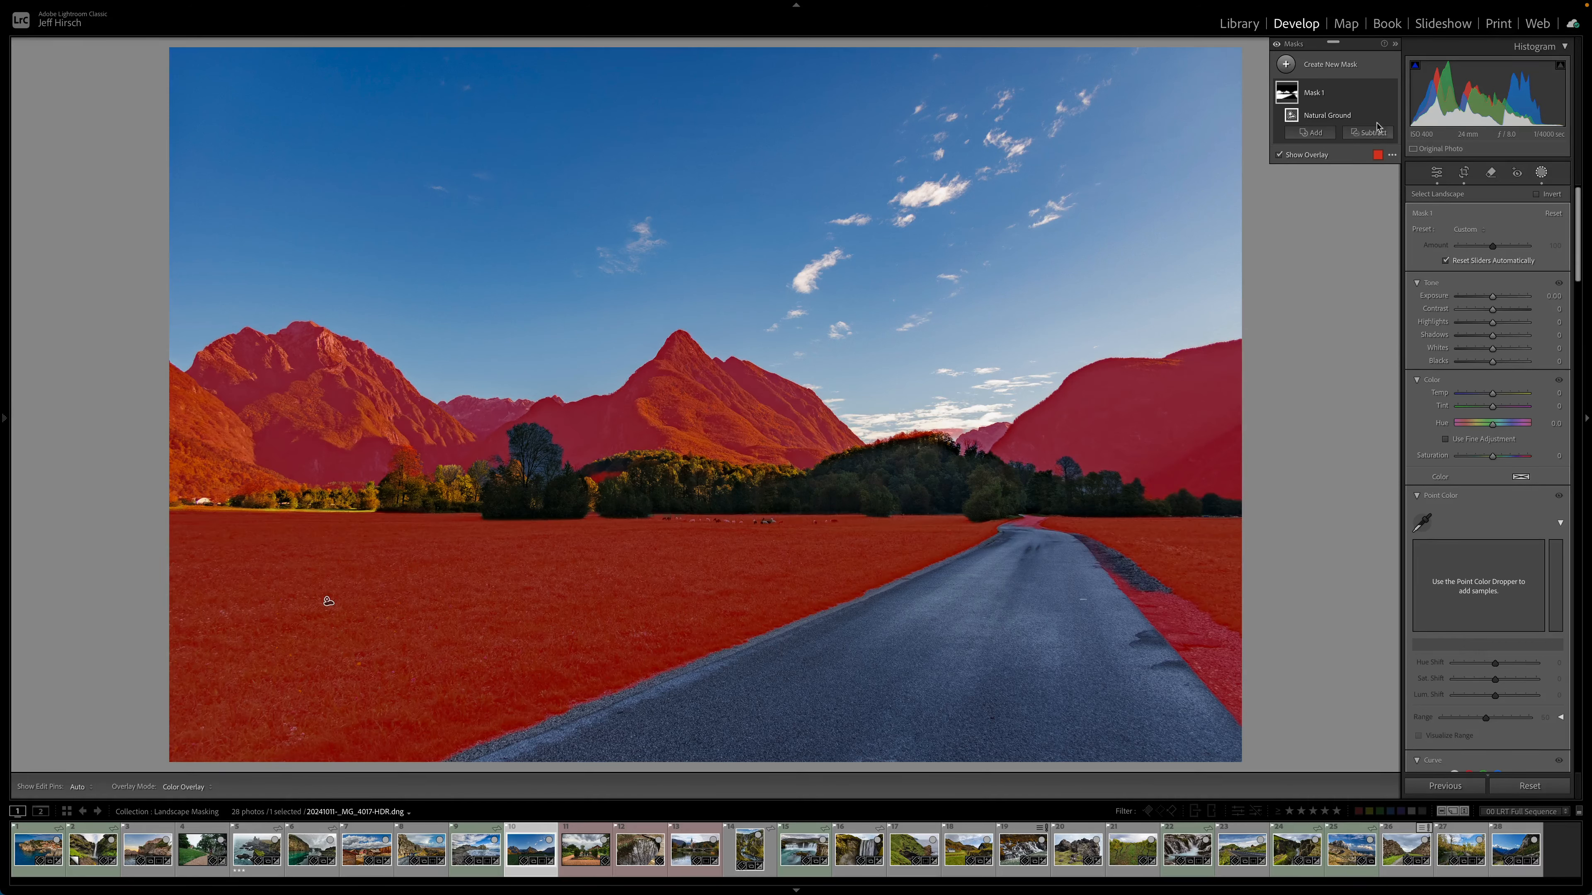
Step: Subtract the Mountains landscape selection from the road photo's Natural Ground mask
{"action": "left_click", "coordinate": [1370, 134]}
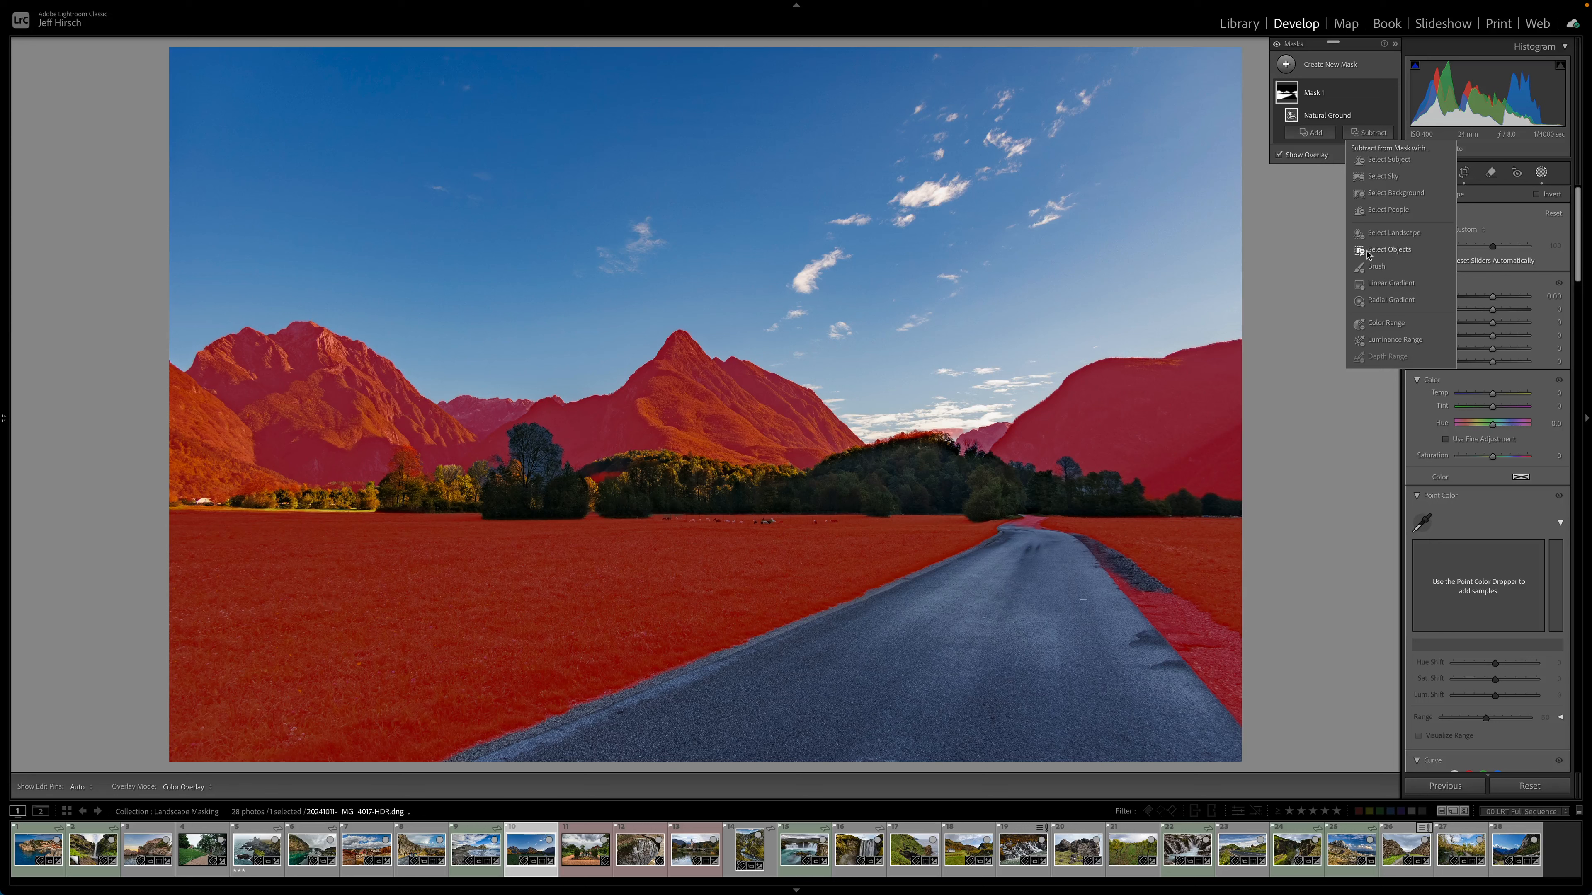
{"action": "left_click", "coordinate": [1370, 235]}
{"action": "left_click", "coordinate": [1432, 241]}
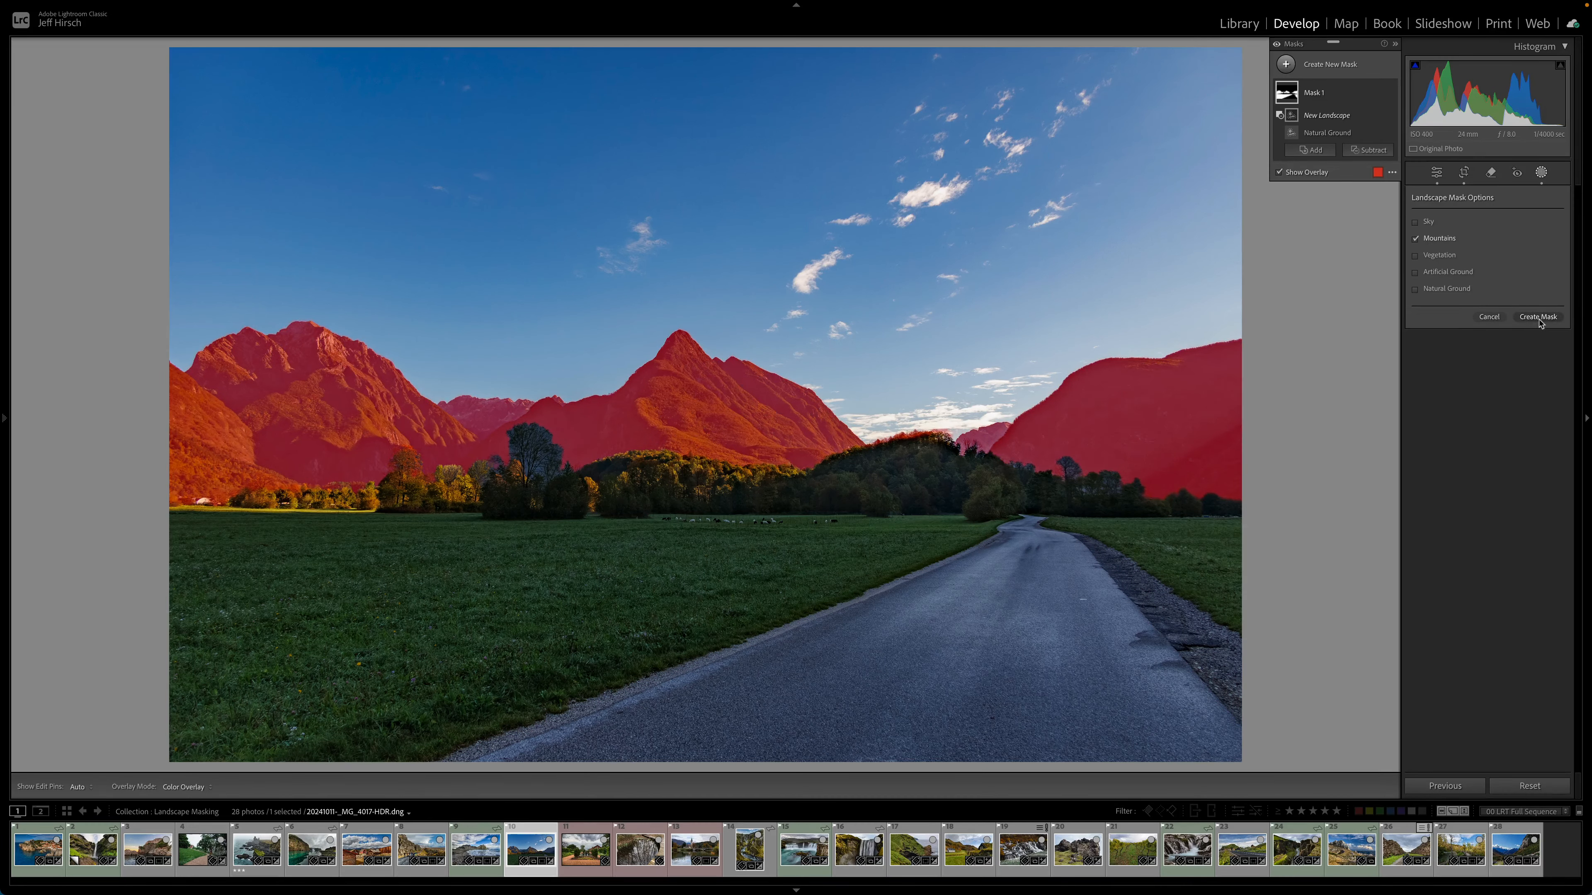
{"action": "left_click", "coordinate": [1538, 317]}
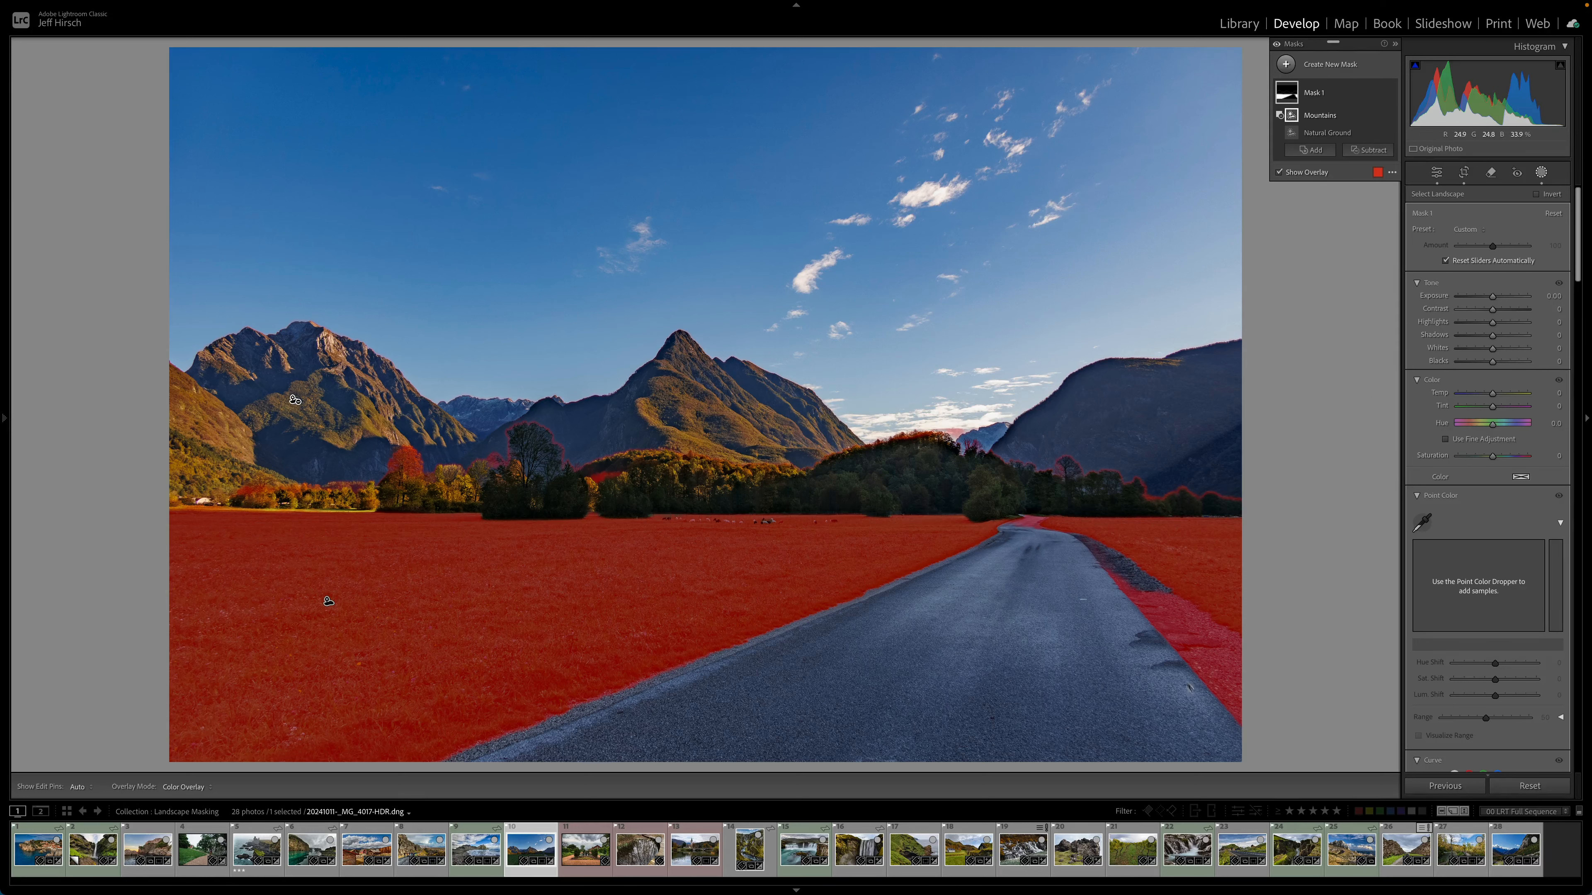
Step: Subtract the Artificial Ground landscape selection from the road photo's mask
{"action": "left_click", "coordinate": [1368, 150]}
{"action": "left_click", "coordinate": [1382, 252]}
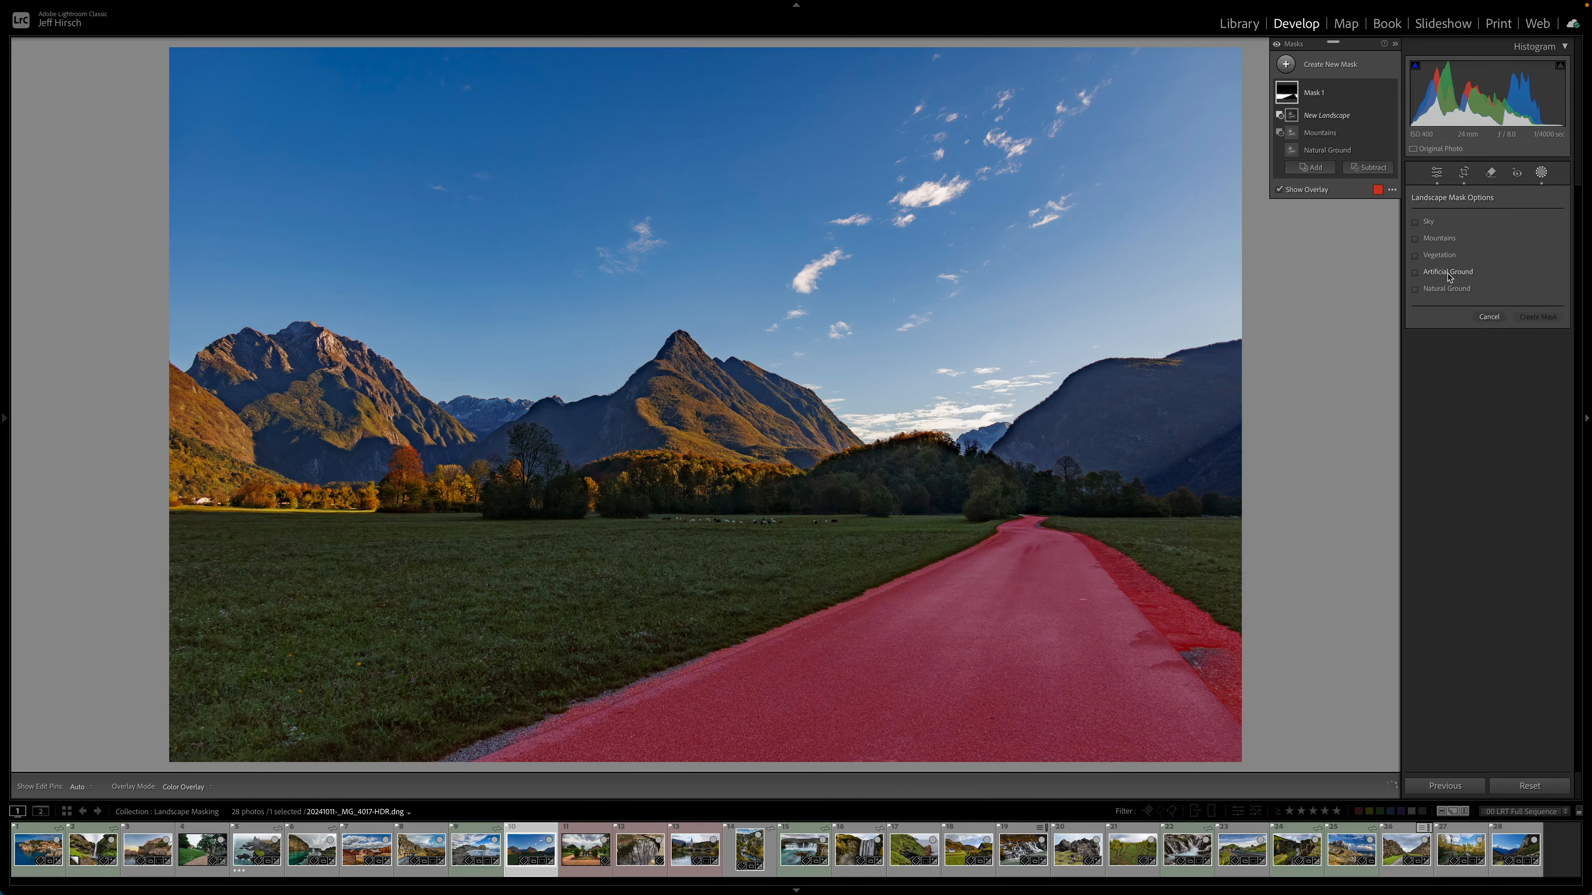
{"action": "left_click", "coordinate": [1449, 274]}
{"action": "left_click", "coordinate": [1540, 317]}
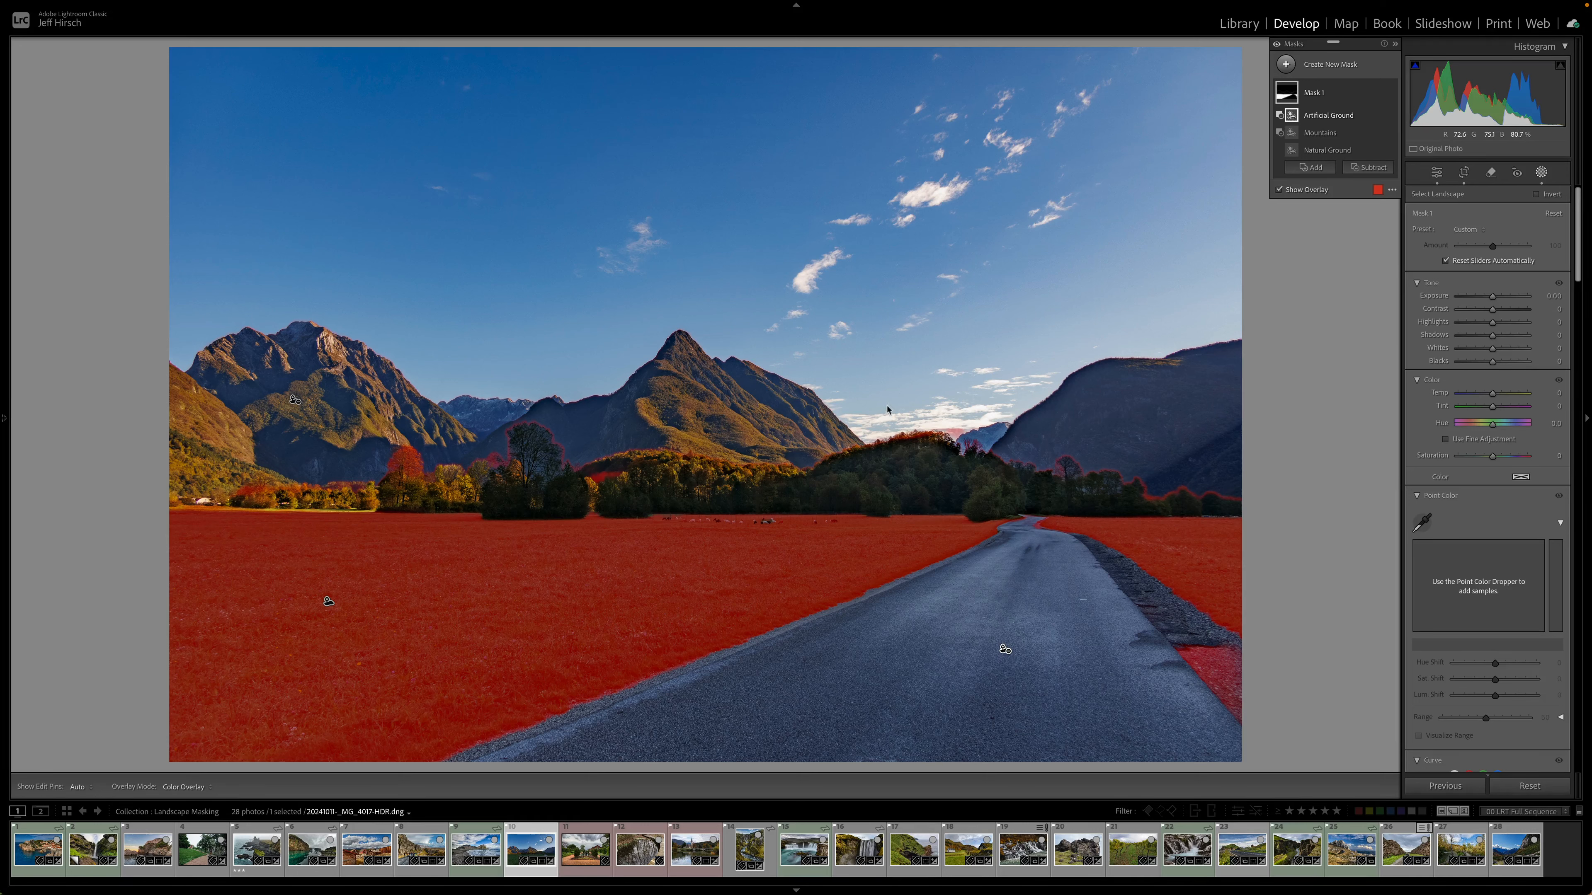
Step: Subtract a brush from the road photo's mask and paint out the leftover patch on the gravel shoulder beside the road
{"action": "left_click", "coordinate": [1367, 169]}
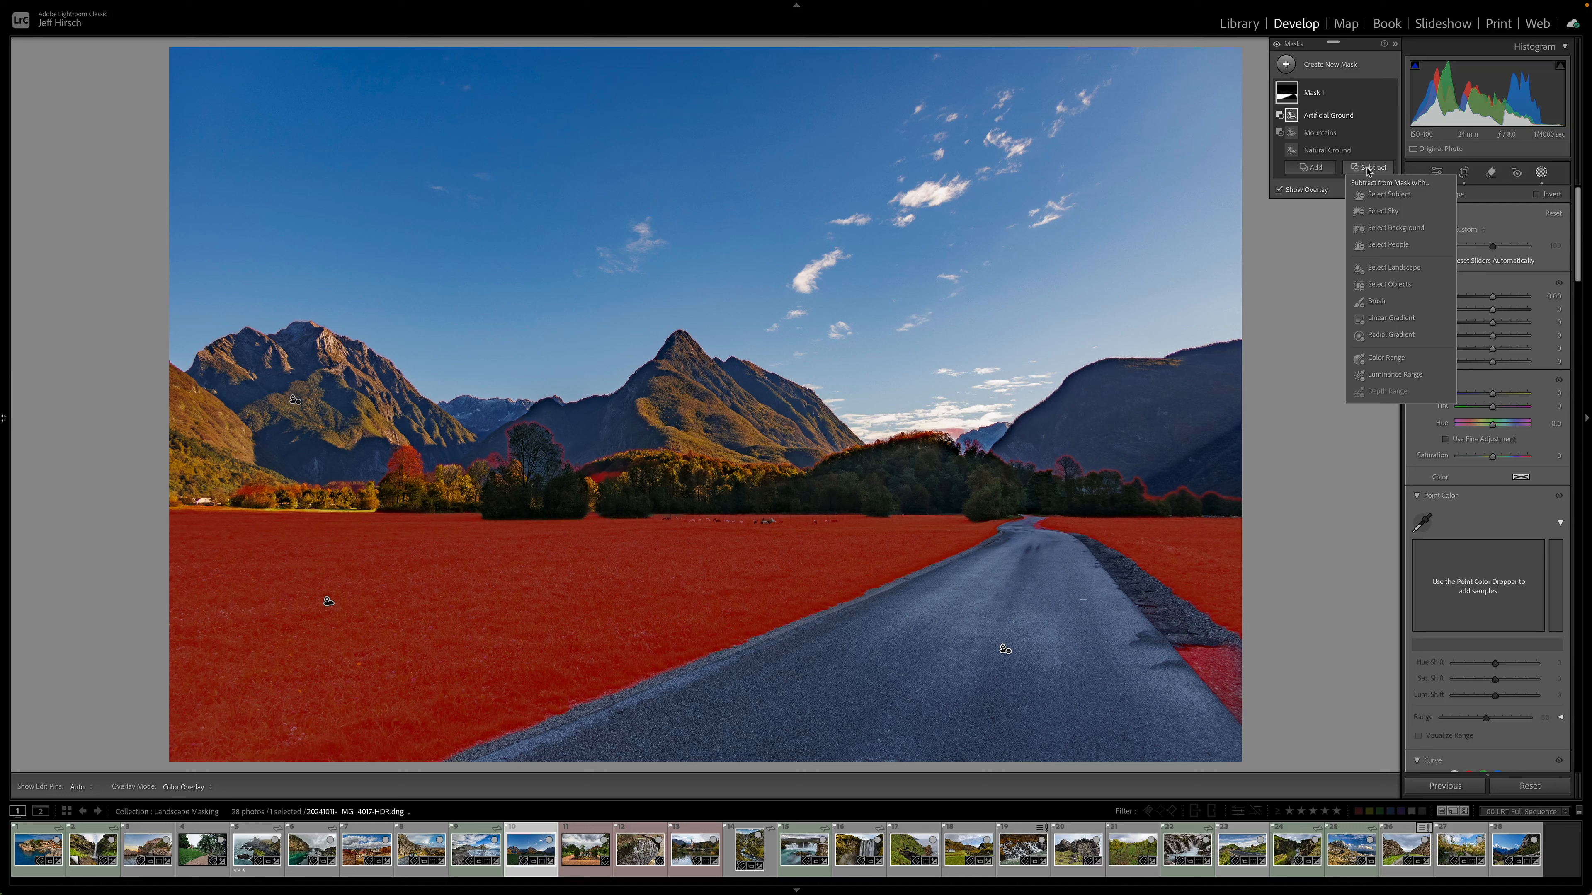
{"action": "left_click", "coordinate": [1377, 302]}
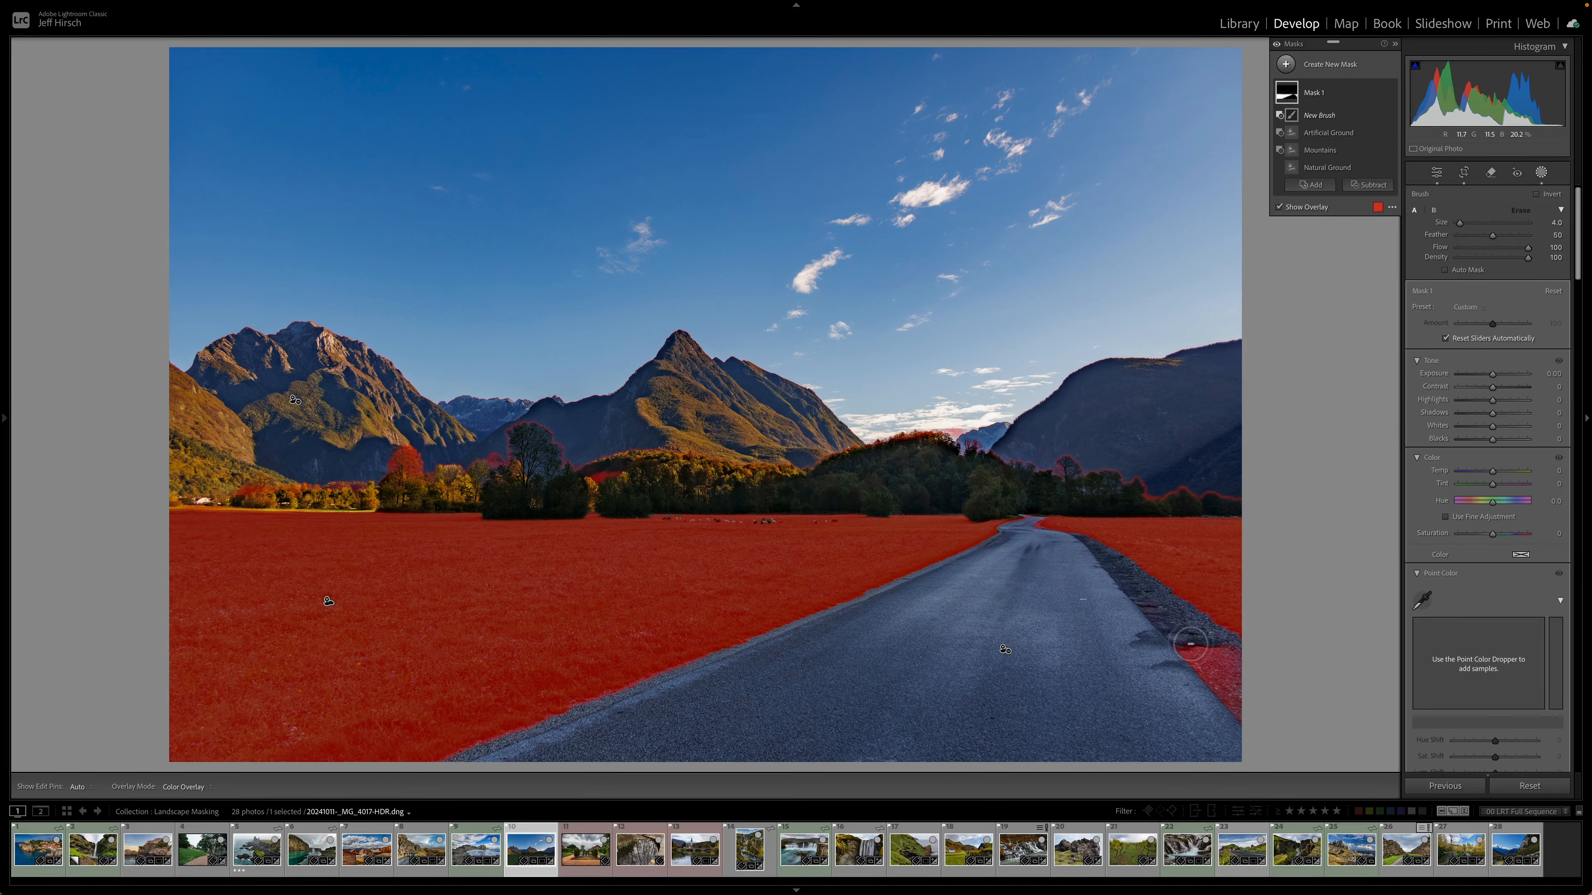
{"action": "key", "text": "h"}
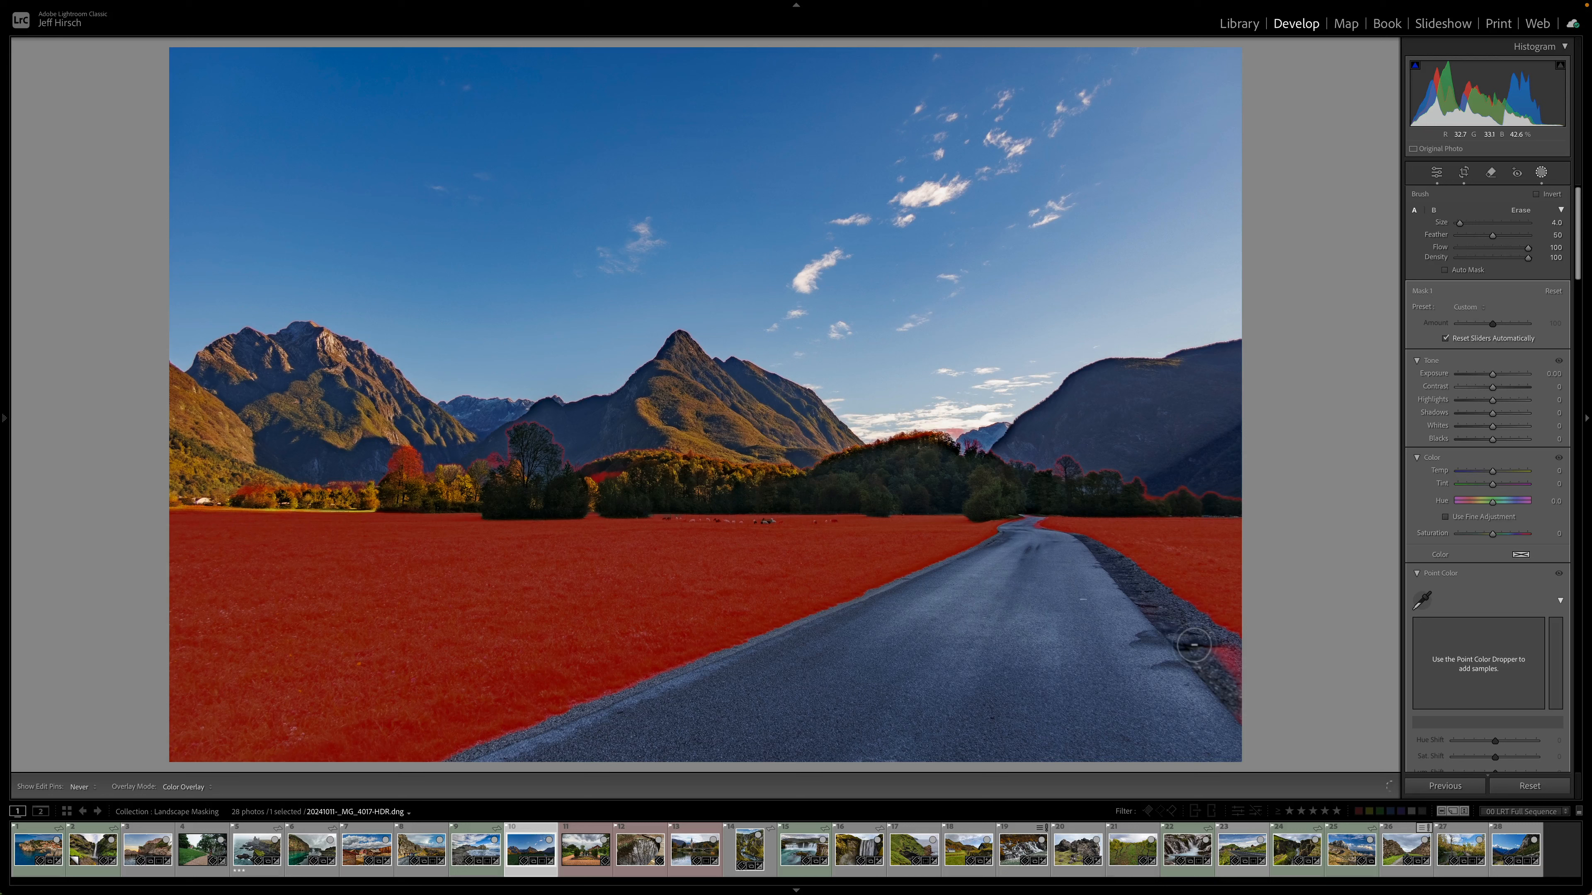
{"action": "mouse_move", "coordinate": [1194, 645]}
{"action": "left_mouse_down"}
{"action": "mouse_move", "coordinate": [1234, 692]}
{"action": "mouse_move", "coordinate": [1215, 654]}
{"action": "mouse_move", "coordinate": [1239, 679]}
{"action": "mouse_move", "coordinate": [1235, 660]}
{"action": "left_mouse_up"}
{"action": "key", "text": "h"}
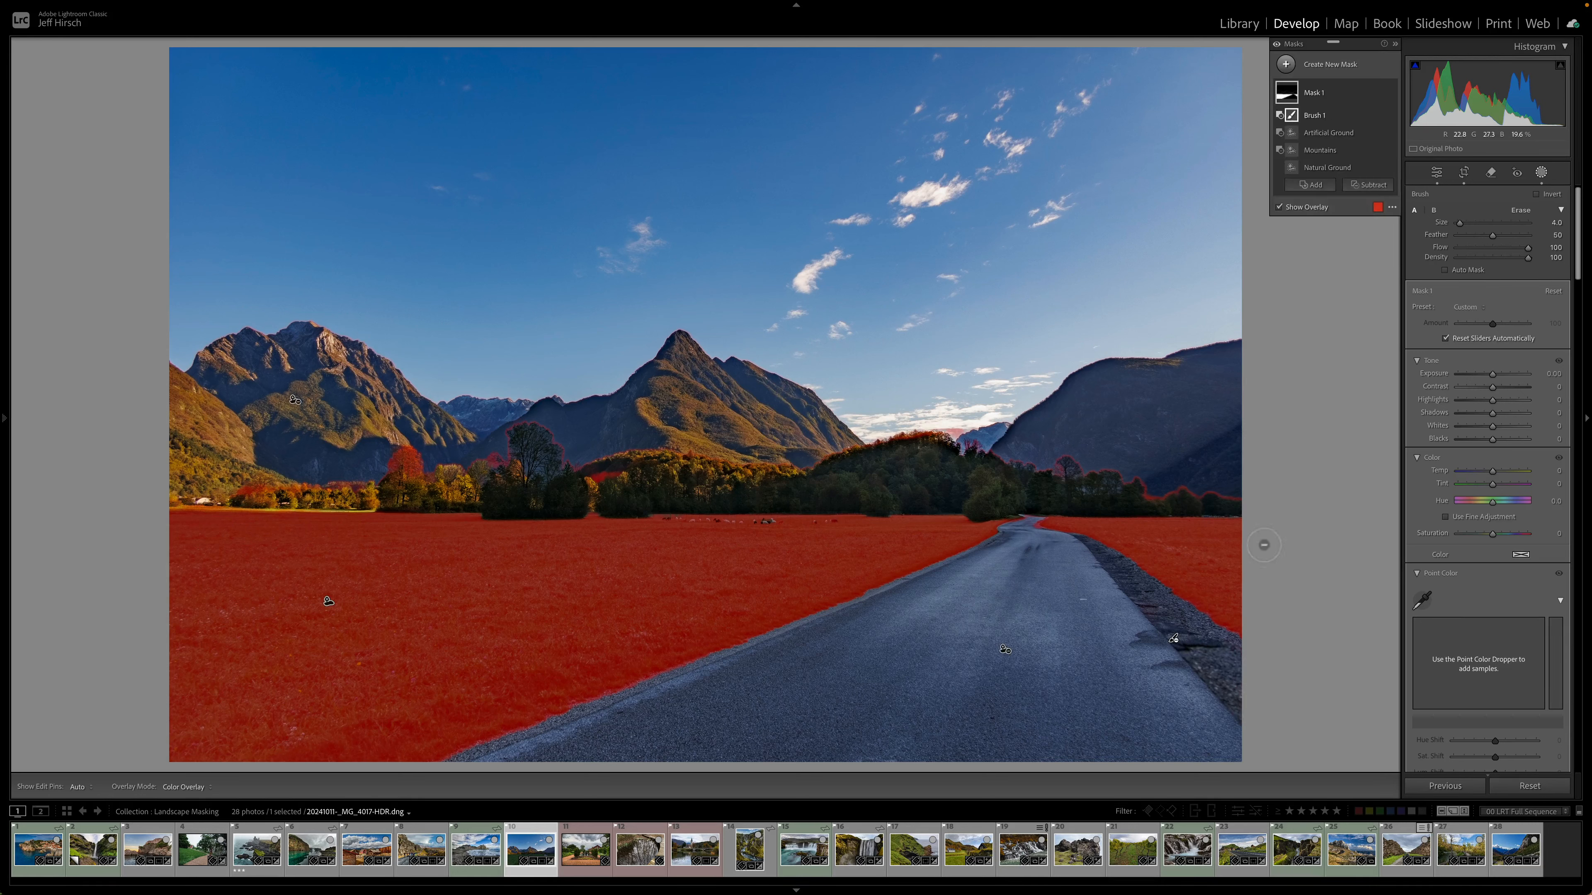
Step: Brush the remaining overlay off the trees and distant ridge along the horizon, and close the road photo's masking
{"action": "key", "text": "h"}
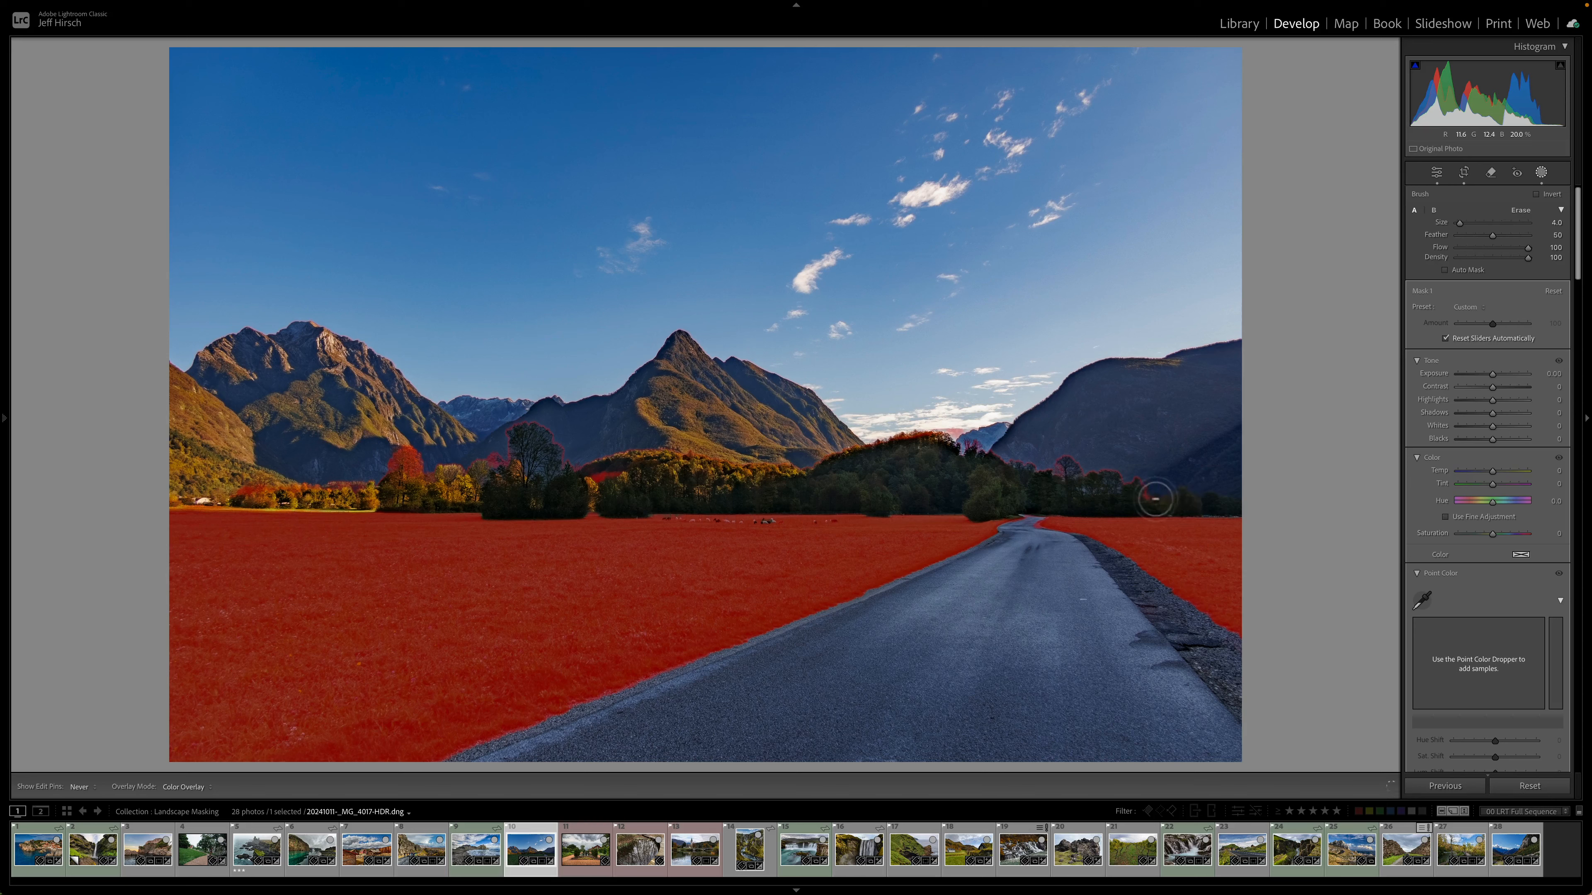
{"action": "mouse_move", "coordinate": [1155, 499]}
{"action": "left_mouse_down"}
{"action": "mouse_move", "coordinate": [1070, 462]}
{"action": "mouse_move", "coordinate": [1052, 479]}
{"action": "mouse_move", "coordinate": [1086, 482]}
{"action": "mouse_move", "coordinate": [942, 468]}
{"action": "mouse_move", "coordinate": [1004, 457]}
{"action": "mouse_move", "coordinate": [918, 447]}
{"action": "mouse_move", "coordinate": [986, 442]}
{"action": "mouse_move", "coordinate": [849, 455]}
{"action": "mouse_move", "coordinate": [881, 458]}
{"action": "mouse_move", "coordinate": [785, 483]}
{"action": "mouse_move", "coordinate": [751, 478]}
{"action": "mouse_move", "coordinate": [856, 469]}
{"action": "mouse_move", "coordinate": [505, 479]}
{"action": "mouse_move", "coordinate": [516, 451]}
{"action": "mouse_move", "coordinate": [573, 451]}
{"action": "mouse_move", "coordinate": [597, 475]}
{"action": "mouse_move", "coordinate": [522, 412]}
{"action": "mouse_move", "coordinate": [526, 433]}
{"action": "mouse_move", "coordinate": [481, 452]}
{"action": "mouse_move", "coordinate": [368, 475]}
{"action": "mouse_move", "coordinate": [453, 483]}
{"action": "mouse_move", "coordinate": [399, 462]}
{"action": "mouse_move", "coordinate": [444, 455]}
{"action": "mouse_move", "coordinate": [407, 455]}
{"action": "mouse_move", "coordinate": [241, 496]}
{"action": "mouse_move", "coordinate": [426, 492]}
{"action": "mouse_move", "coordinate": [454, 484]}
{"action": "mouse_move", "coordinate": [420, 460]}
{"action": "mouse_move", "coordinate": [584, 413]}
{"action": "left_mouse_up"}
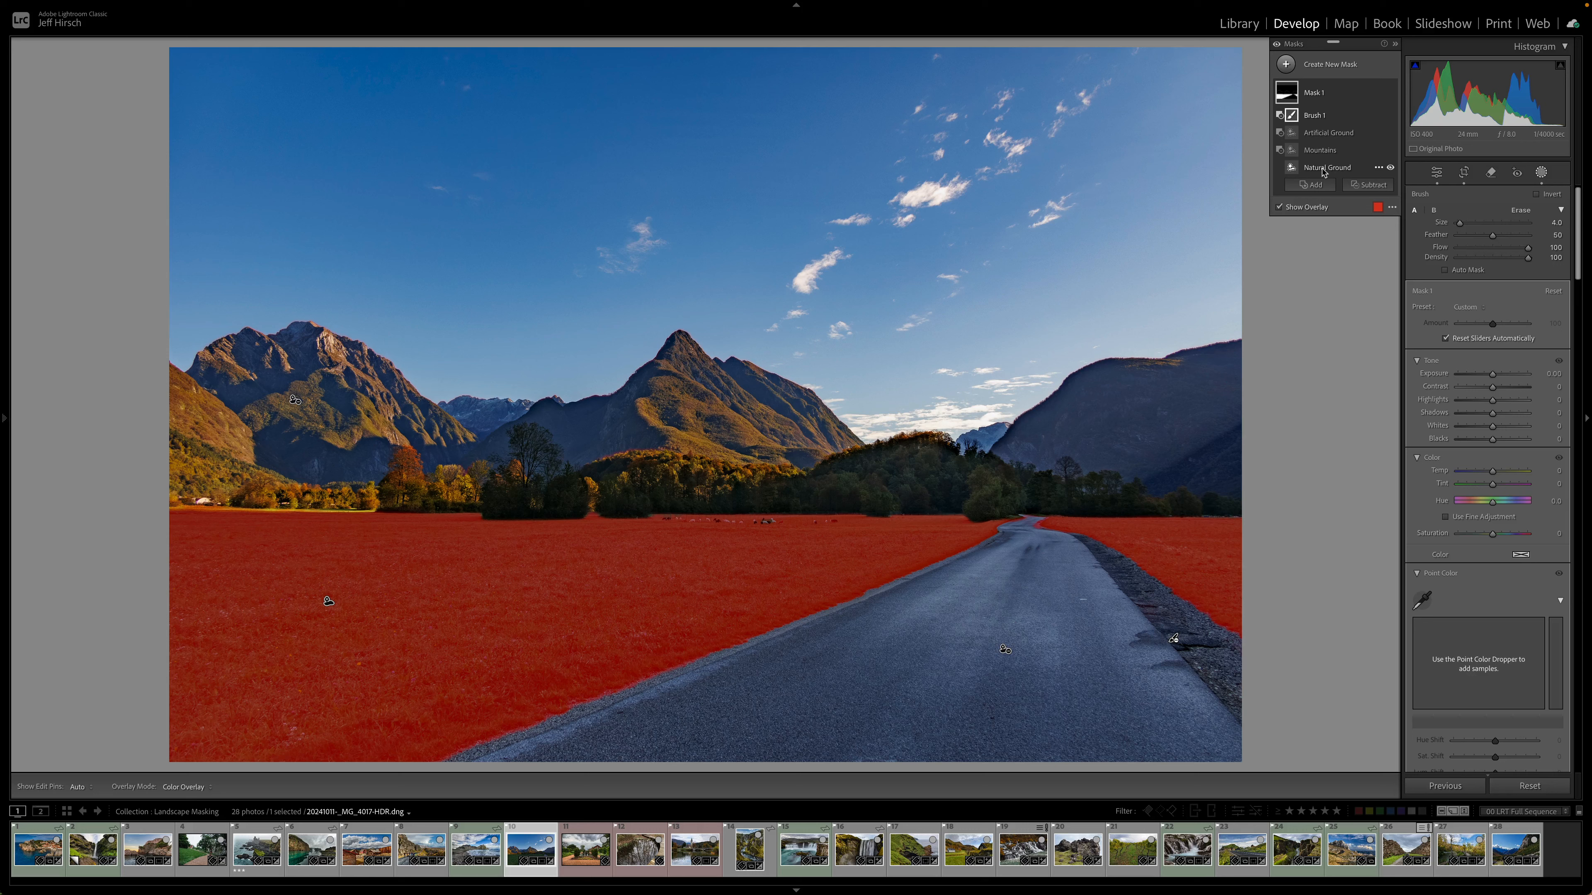
{"action": "mouse_move", "coordinate": [1292, 171]}
{"action": "key", "text": "d"}
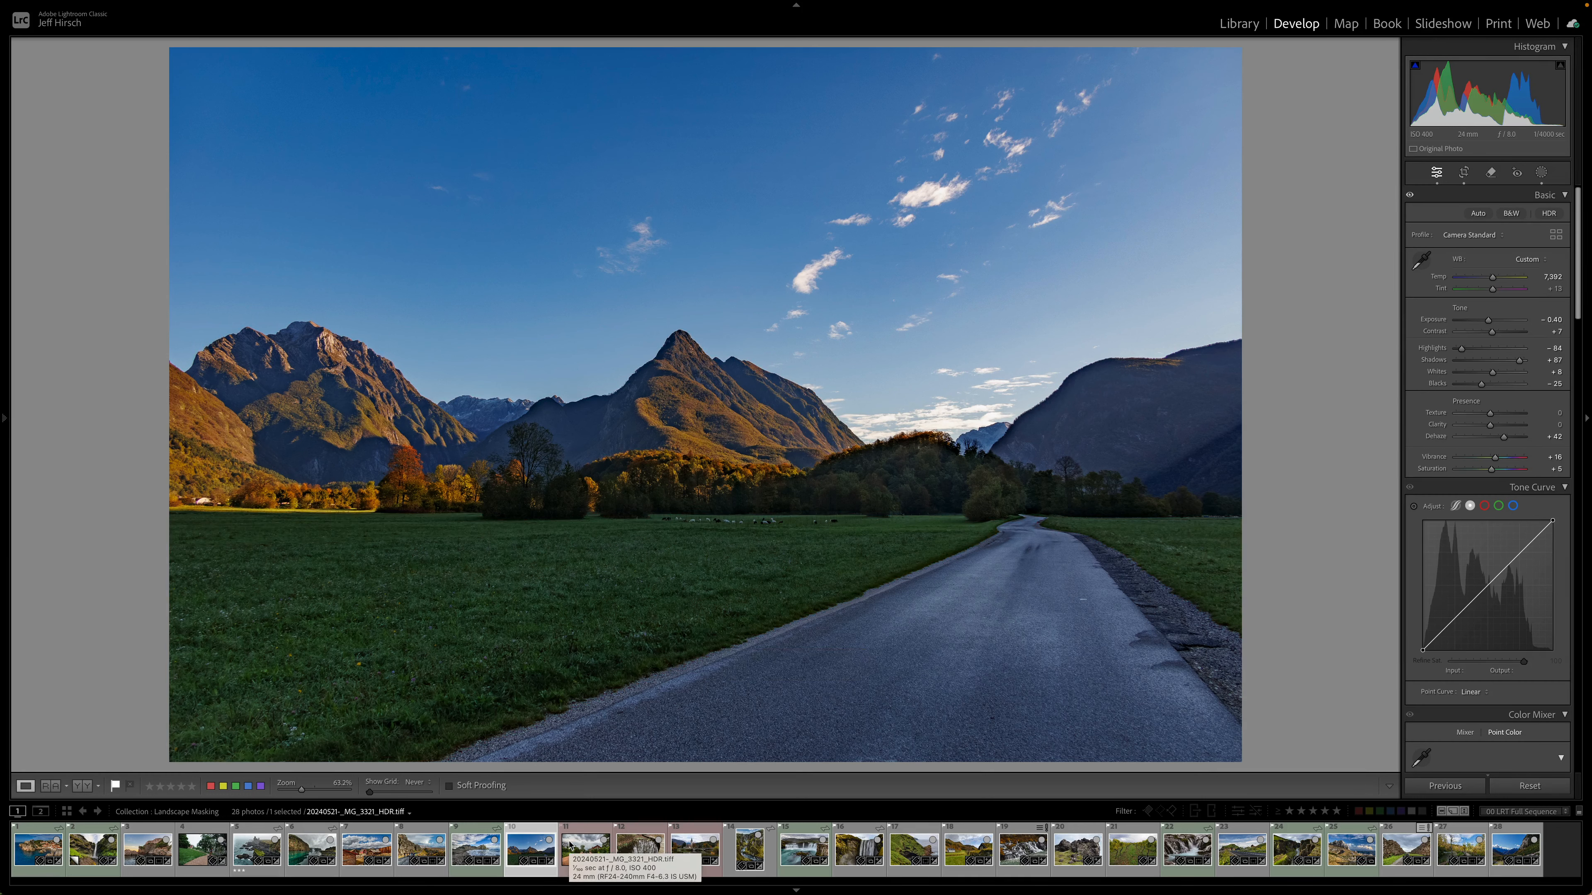
Step: Open the garden photo with the fountain pool and start a Landscape mask to examine its detected categories
{"action": "left_click", "coordinate": [569, 841]}
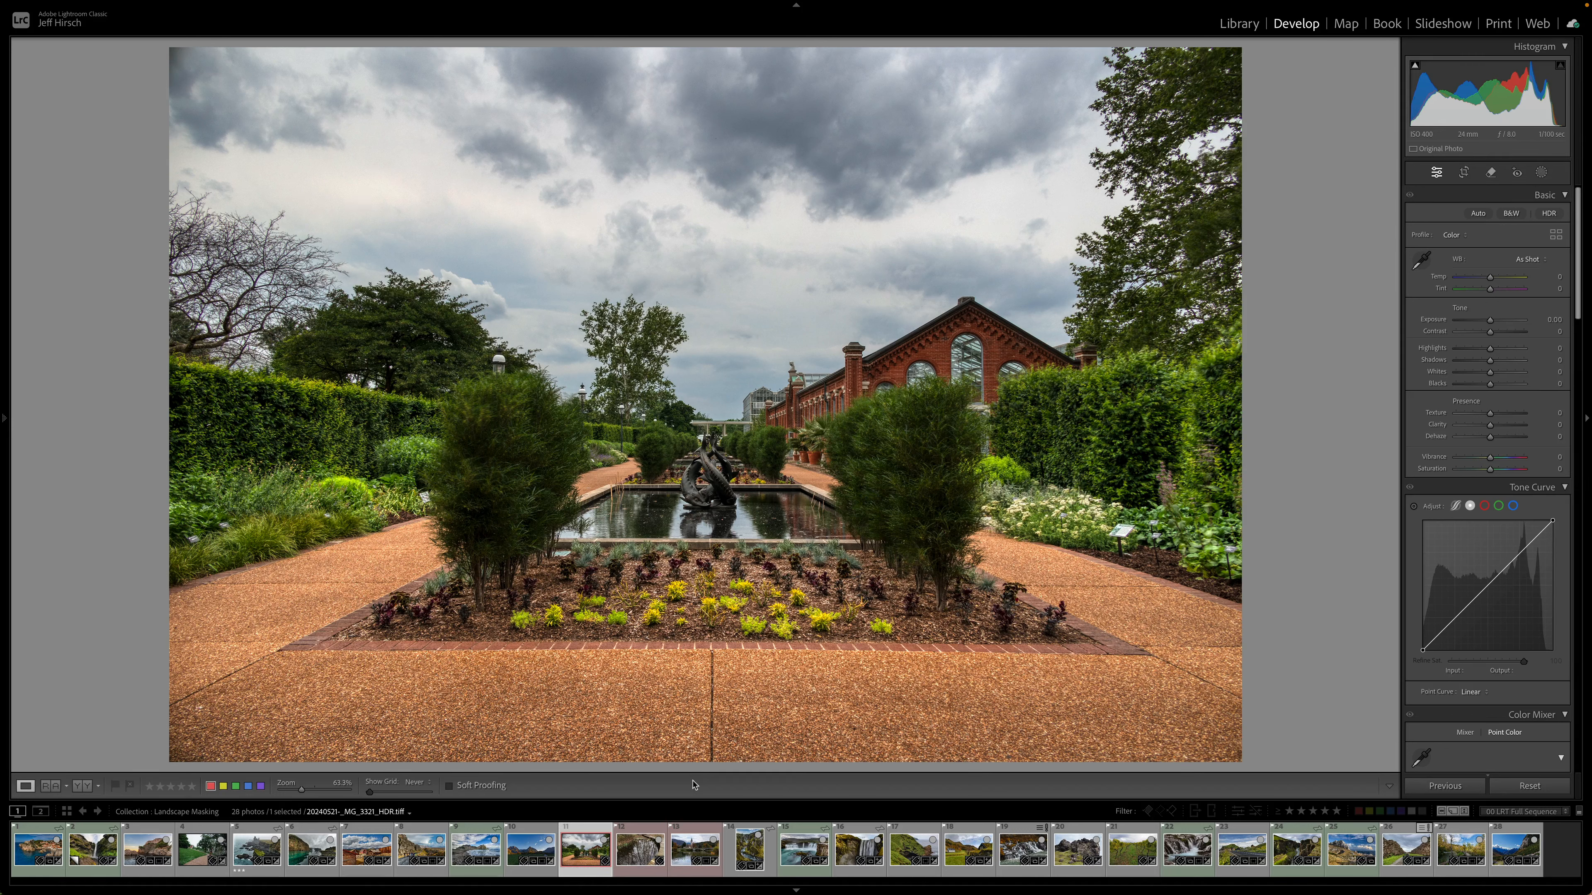
{"action": "left_click", "coordinate": [1541, 173]}
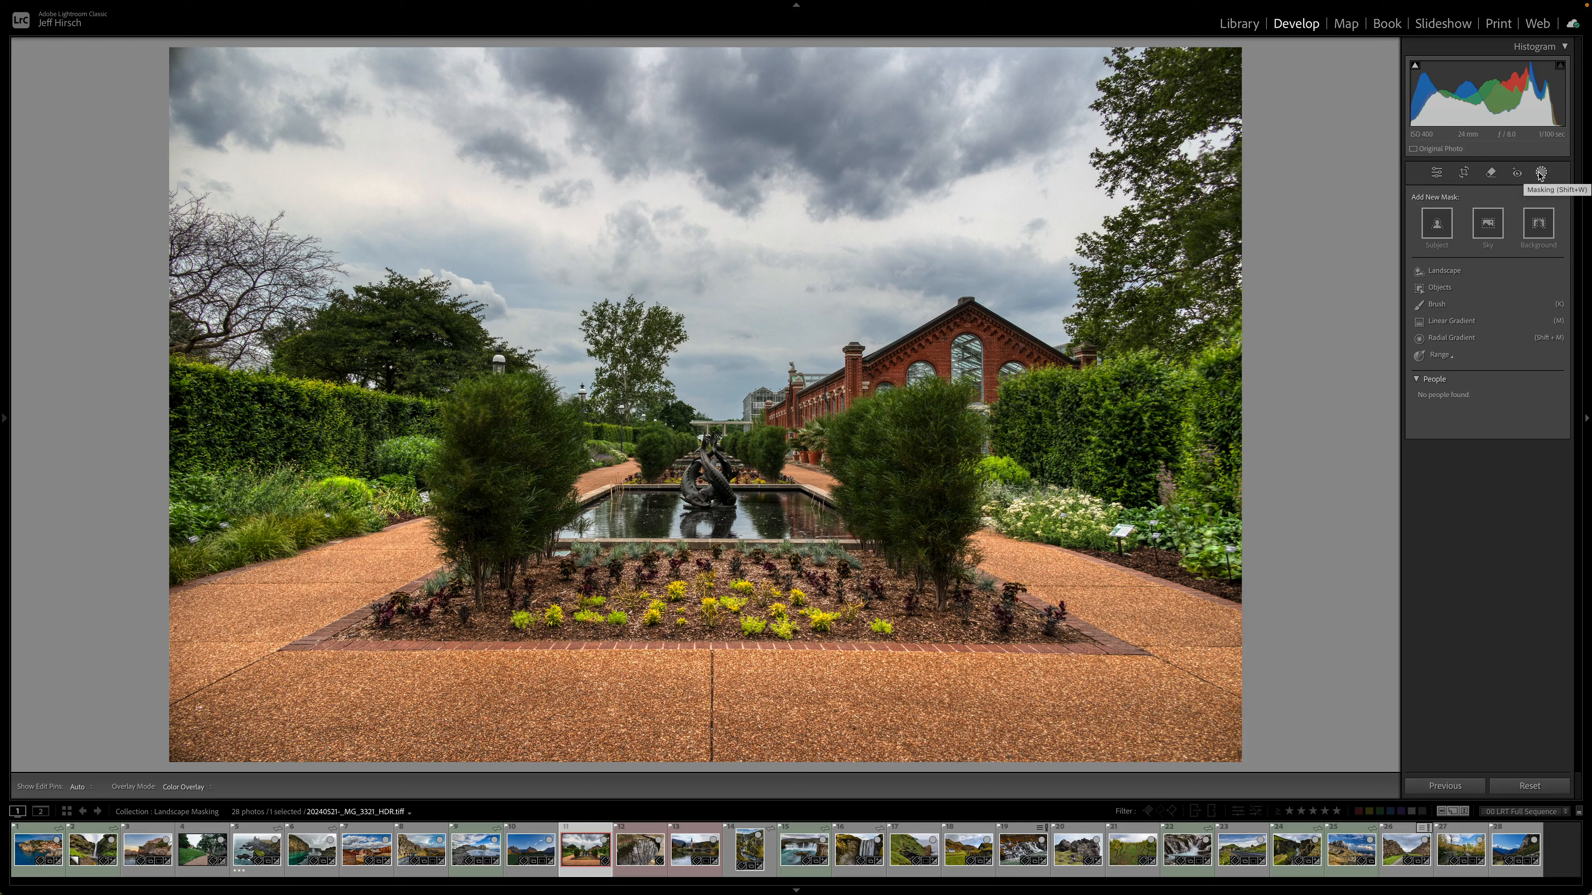
{"action": "left_click", "coordinate": [1451, 271]}
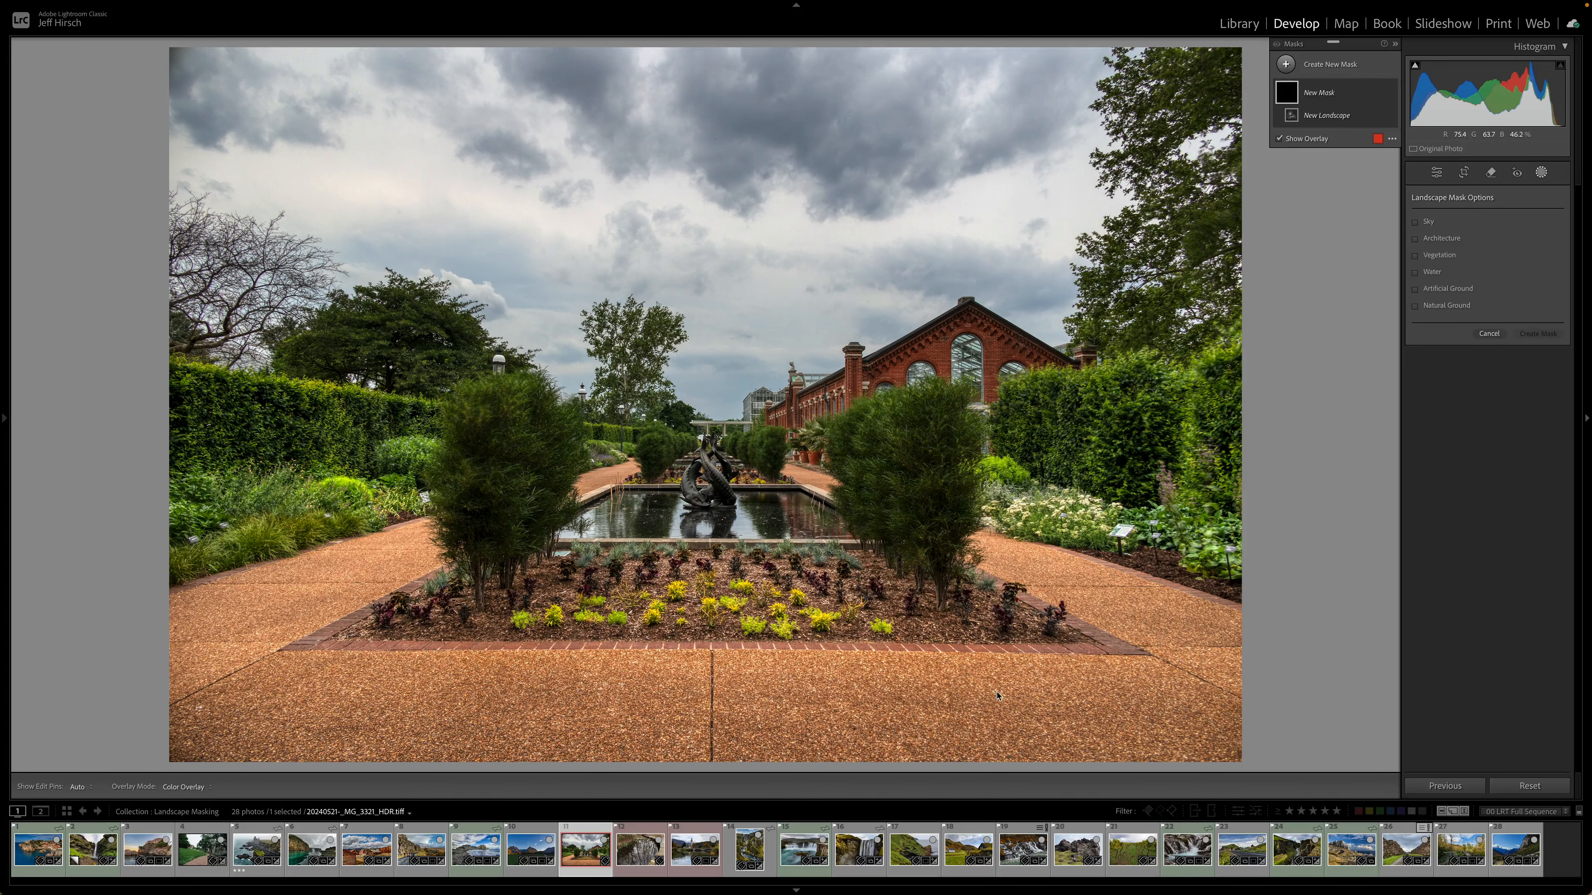
Step: Open the pond and boardwalk photo, start a Landscape mask, and preview its Vegetation selection
{"action": "left_click", "coordinate": [632, 867]}
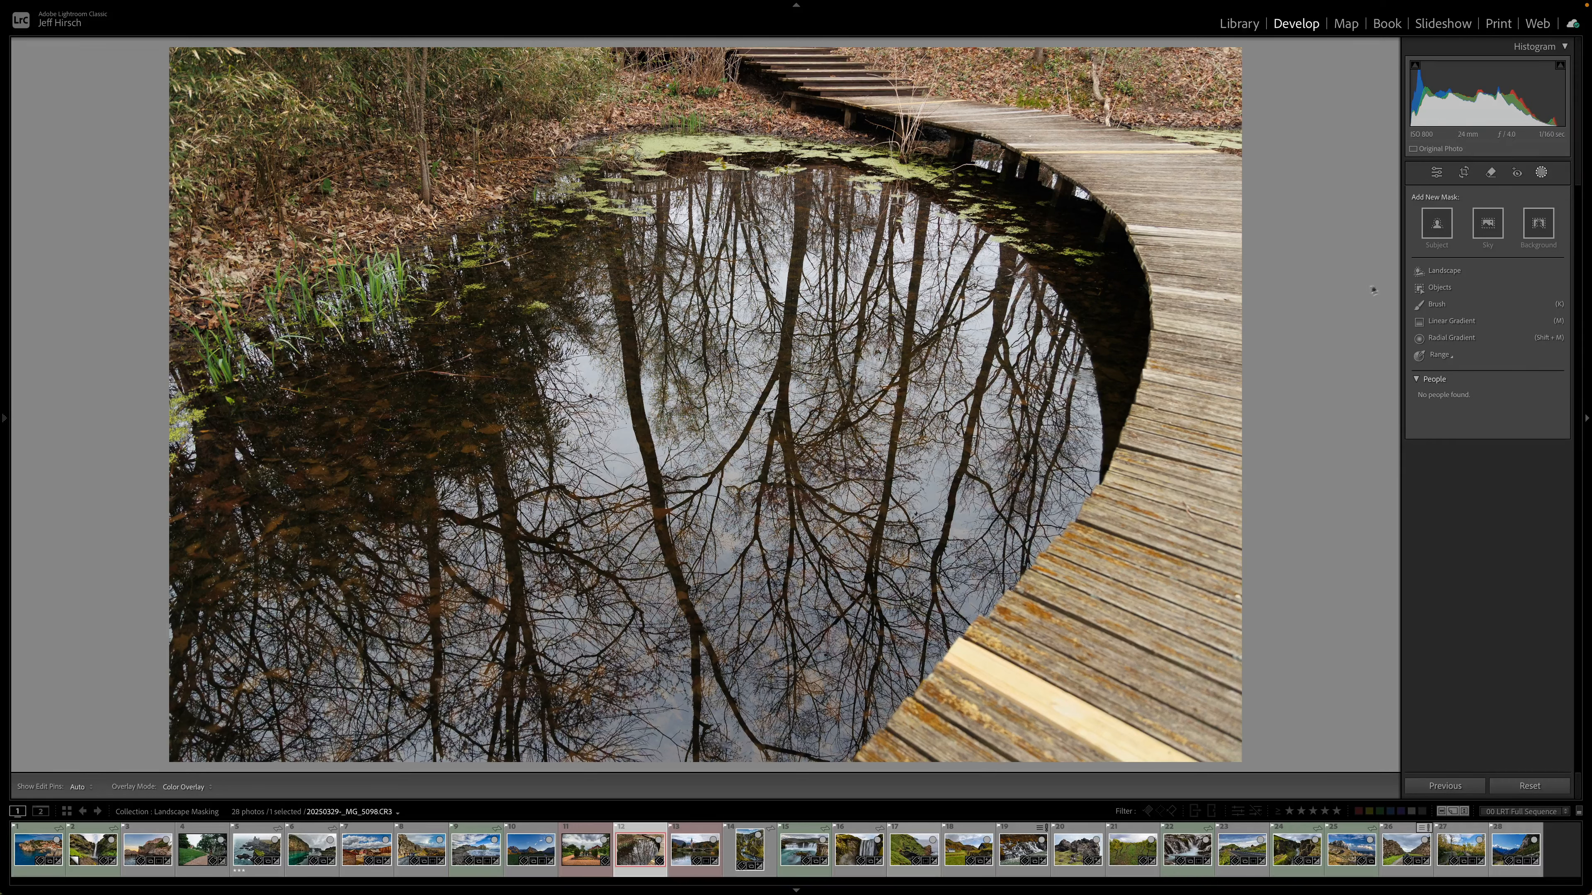
{"action": "left_click", "coordinate": [1454, 270]}
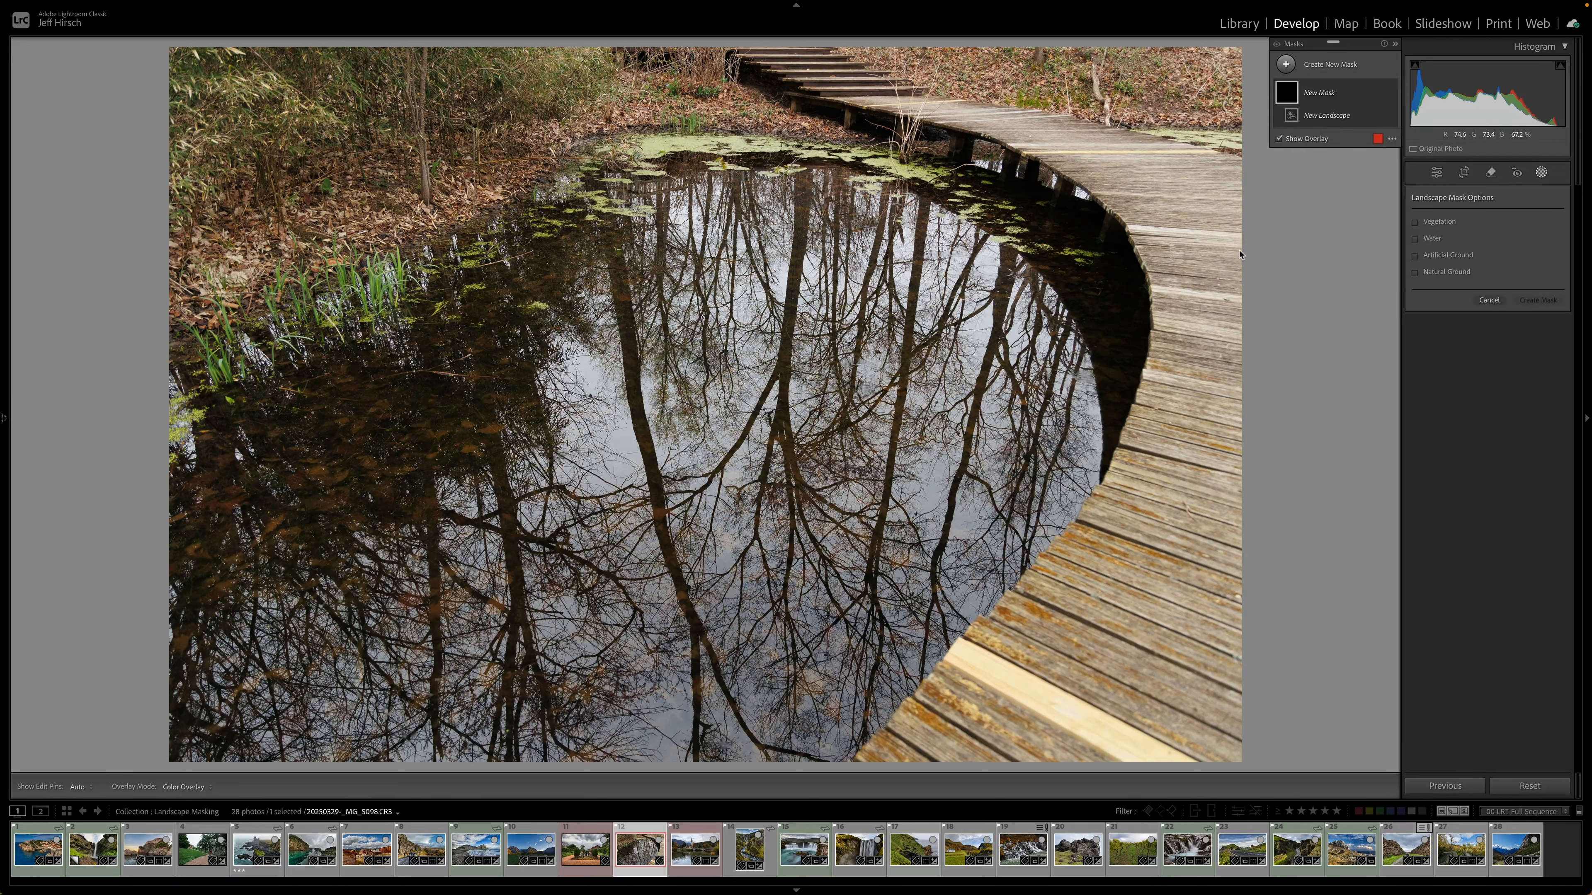
{"action": "mouse_move", "coordinate": [1436, 224]}
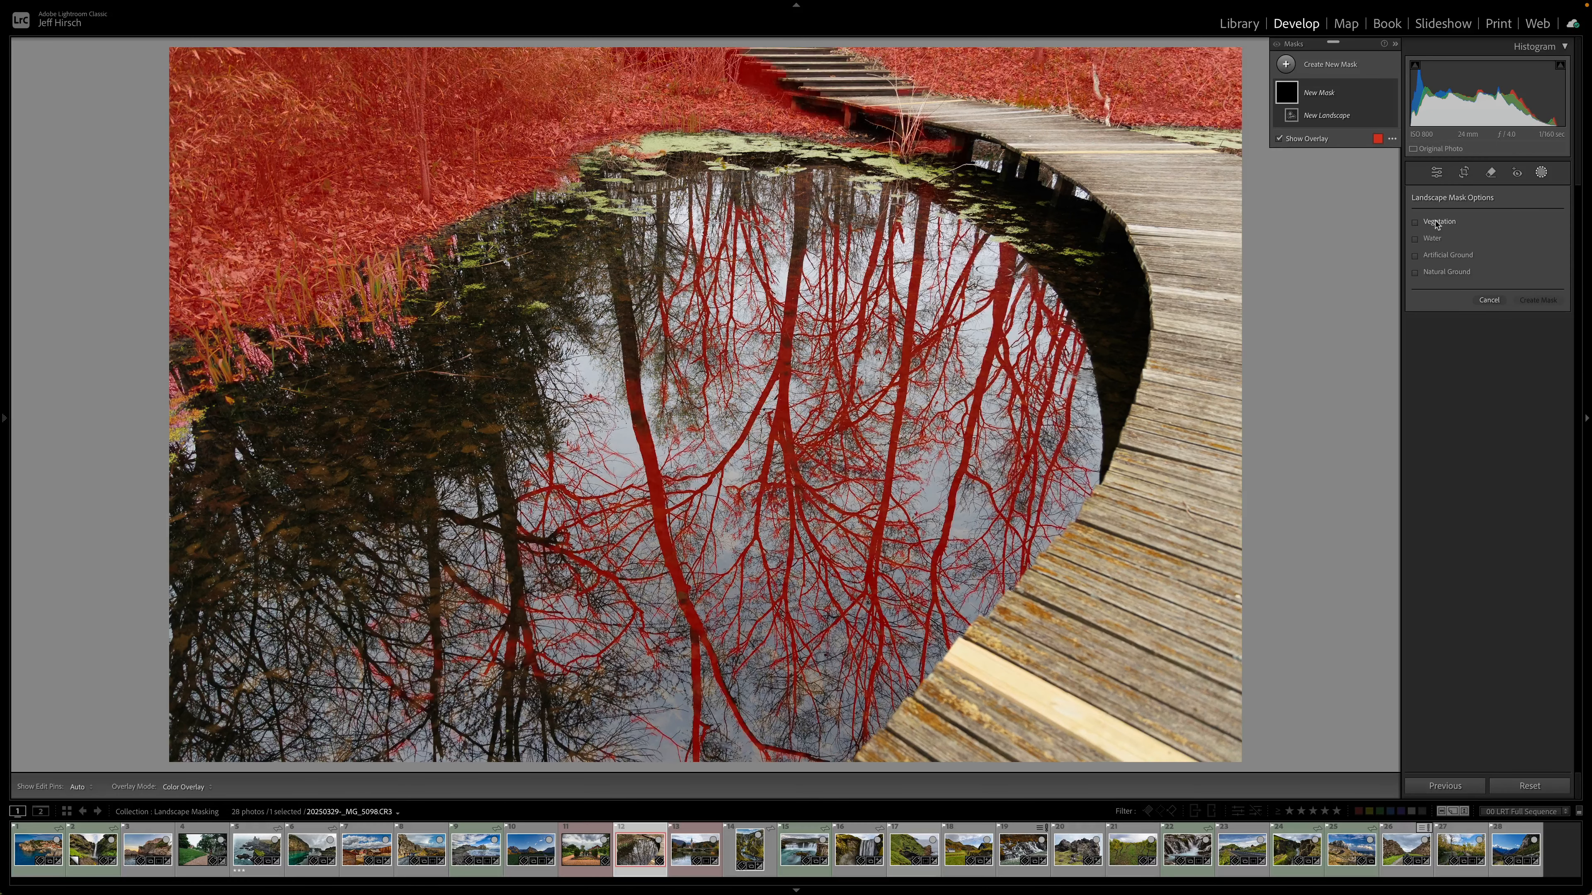